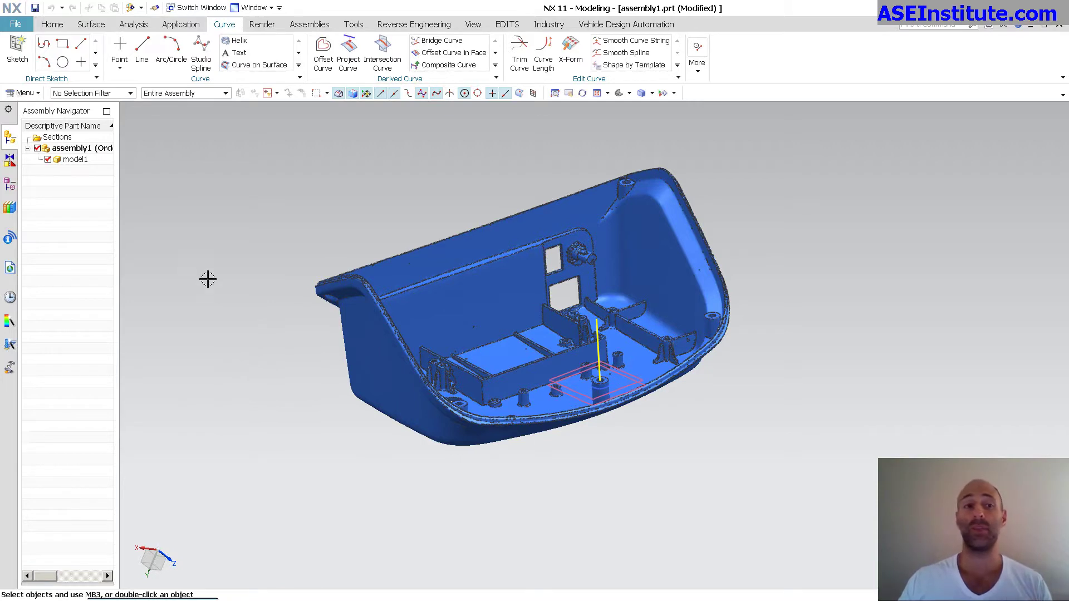
Create a new empty component, model2, from a model template under assembly1 and make it the work part
{"action": "left_click", "coordinate": [78, 148]}
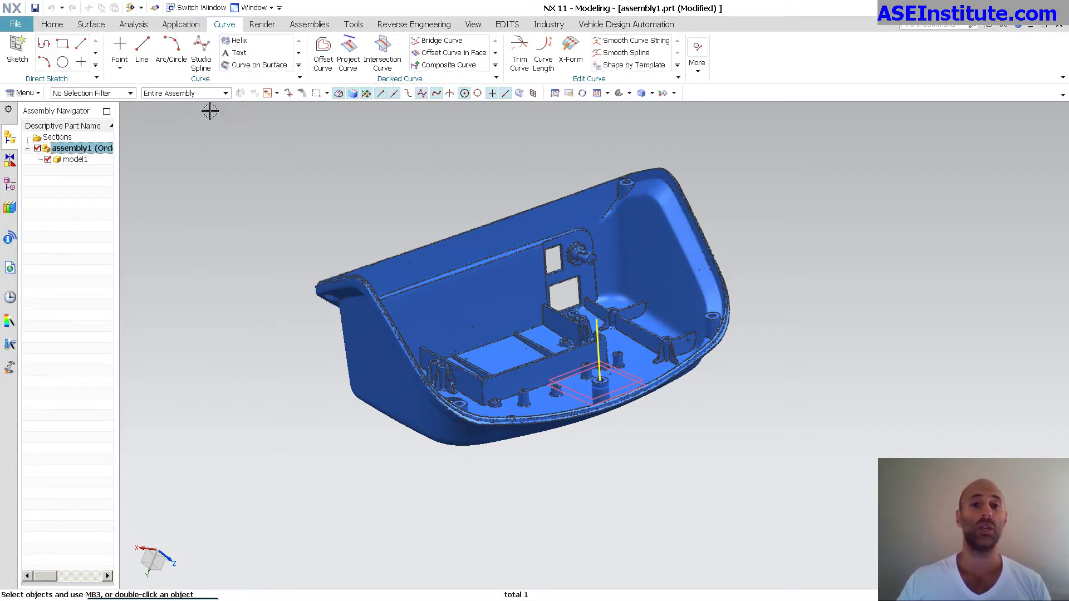
{"action": "left_click", "coordinate": [58, 26]}
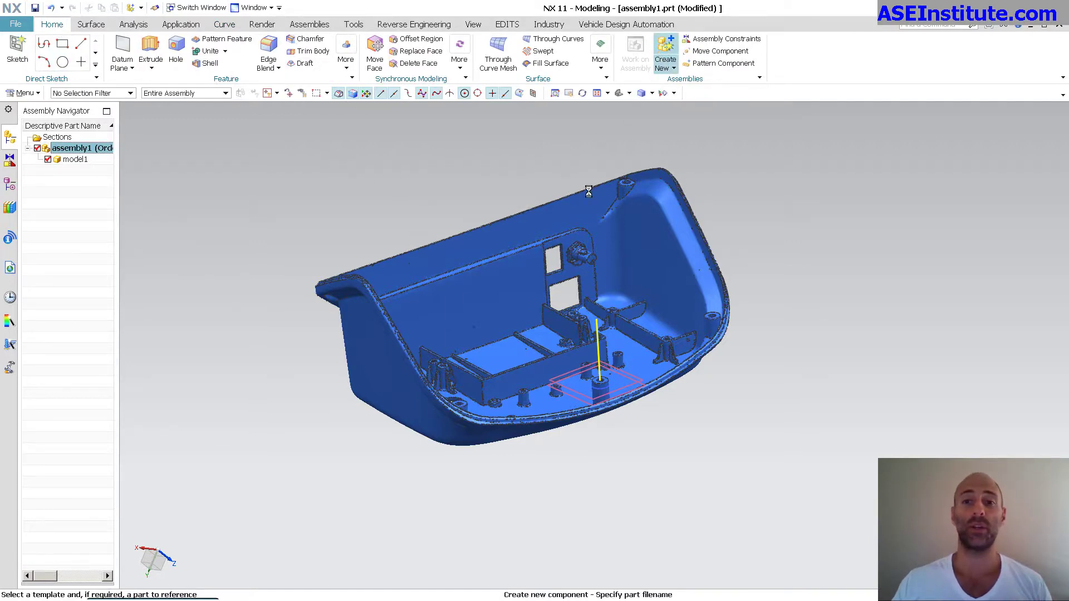
{"action": "left_click", "coordinate": [665, 53]}
{"action": "left_click", "coordinate": [998, 414]}
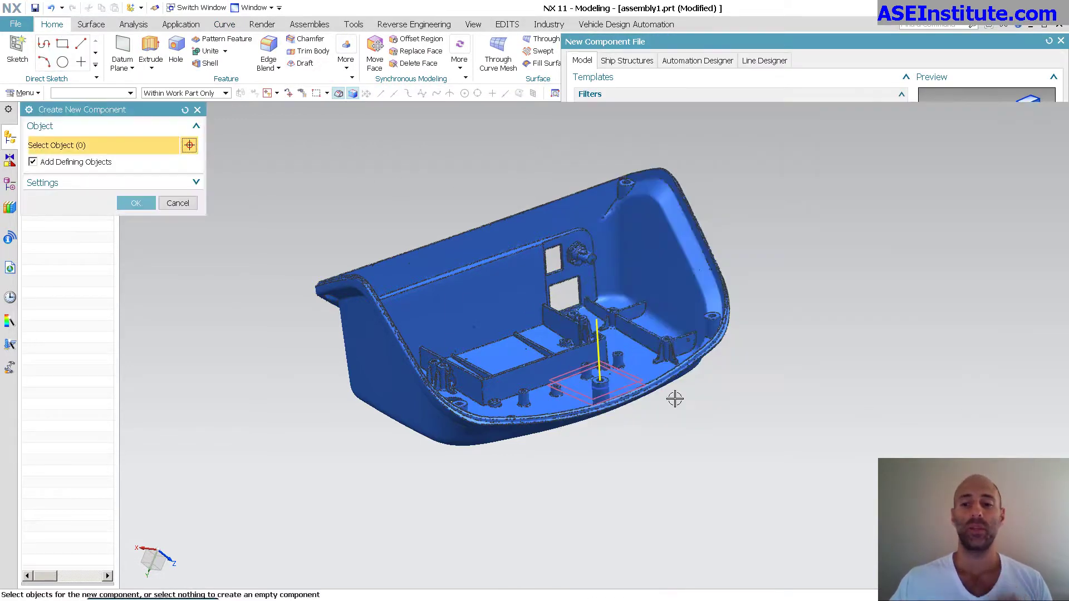
{"action": "left_click", "coordinate": [139, 203]}
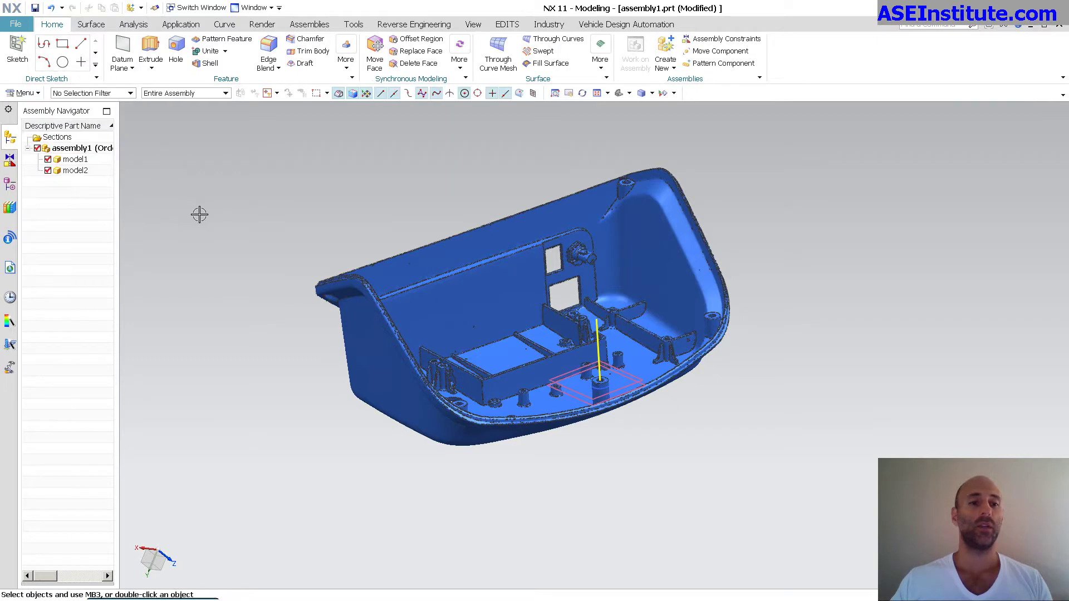
{"action": "double_click", "coordinate": [85, 173]}
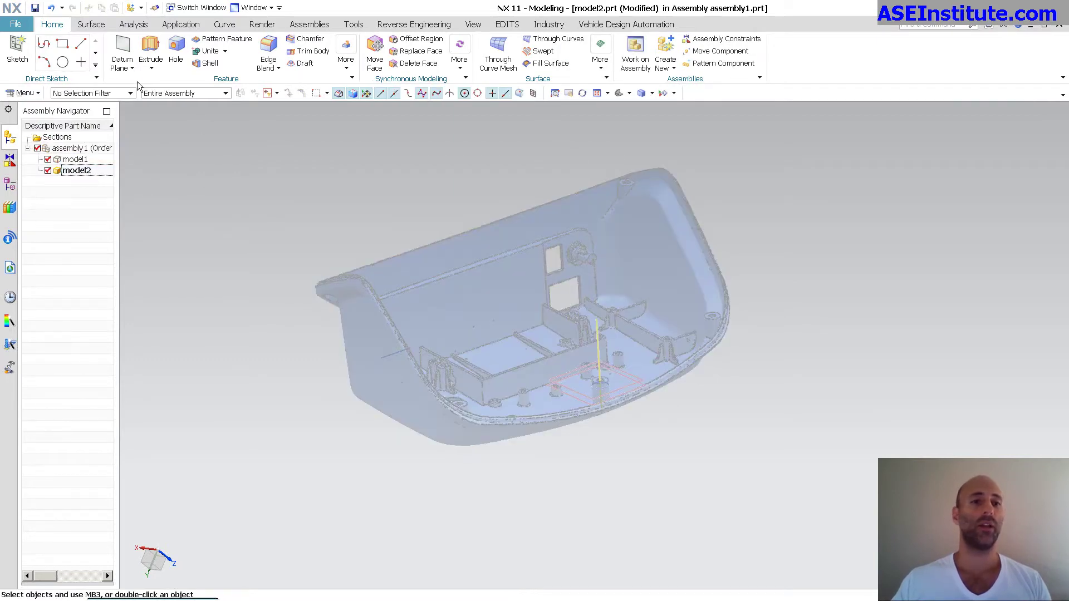
Import top.stl as an NX facet body into model2, with millimeters as the file units
{"action": "left_click", "coordinate": [15, 24]}
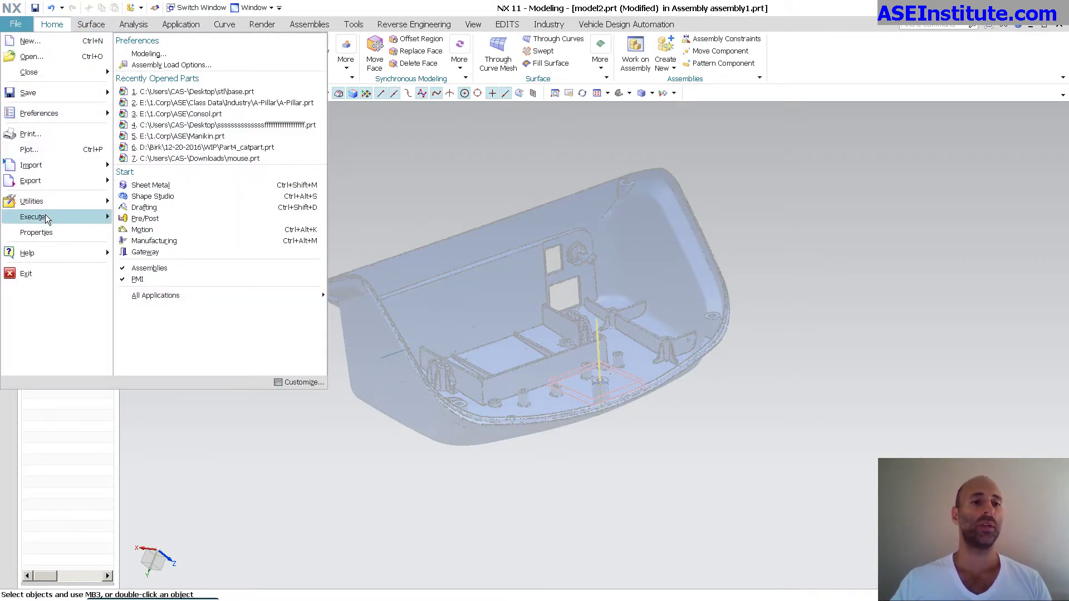
{"action": "mouse_move", "coordinate": [62, 167]}
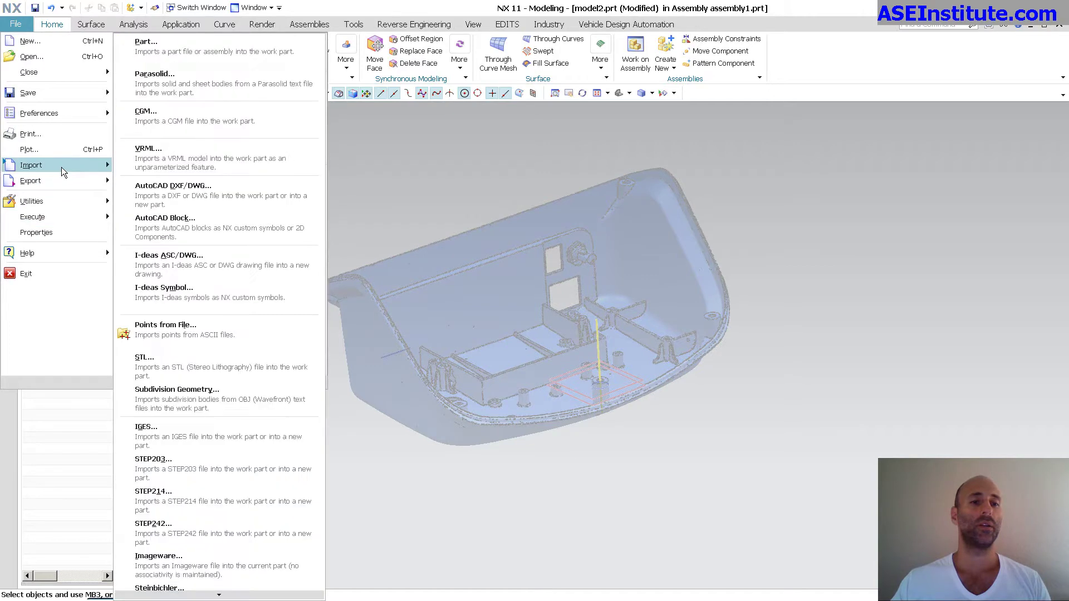
{"action": "left_click", "coordinate": [144, 362]}
{"action": "left_click", "coordinate": [192, 157]}
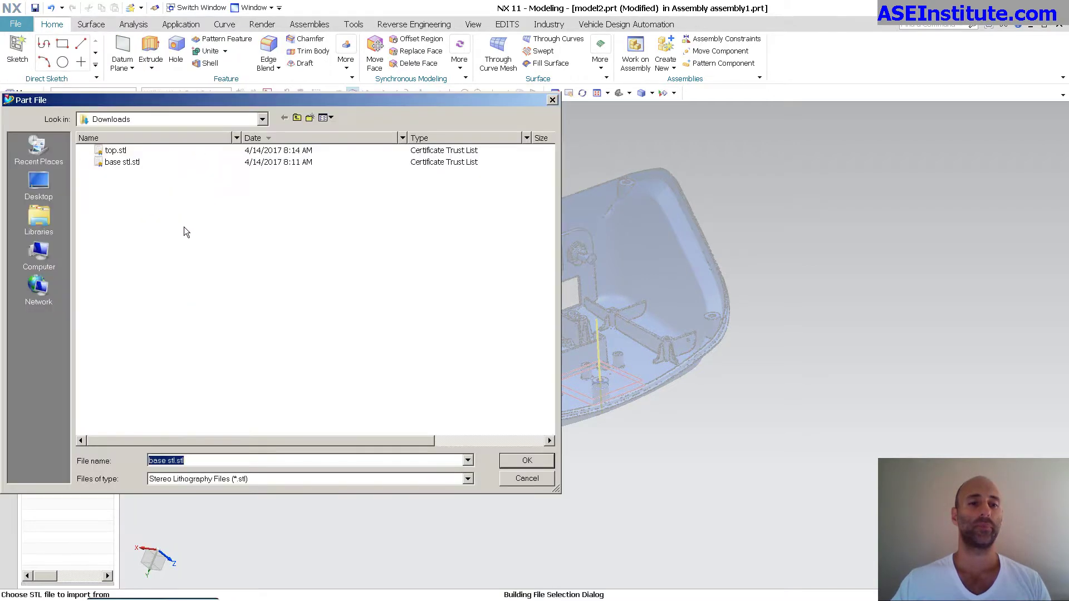
{"action": "left_click", "coordinate": [115, 150]}
{"action": "left_click", "coordinate": [513, 466]}
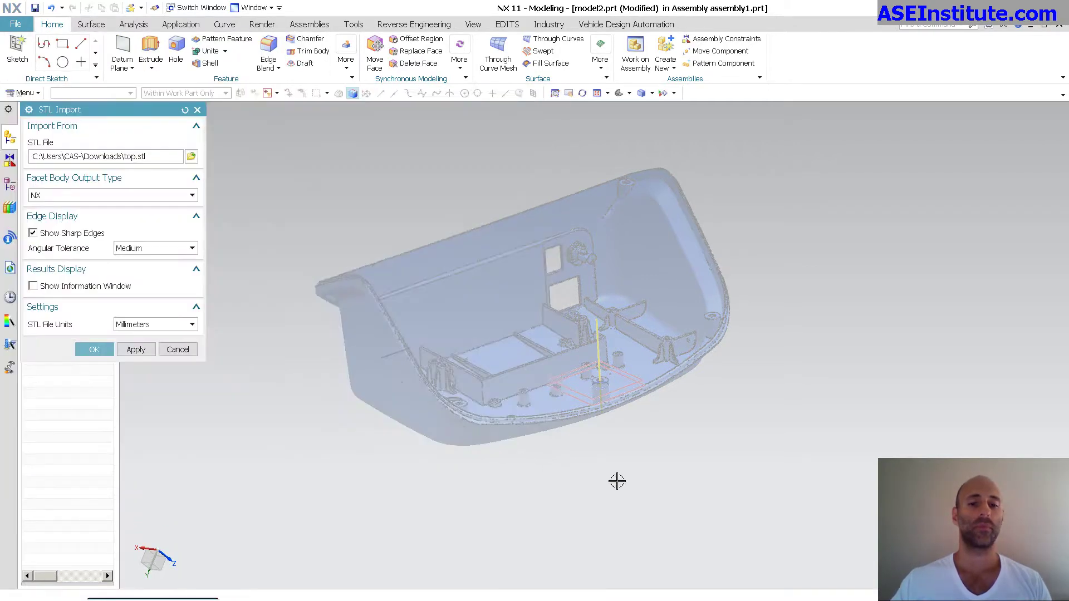
{"action": "left_click", "coordinate": [97, 350]}
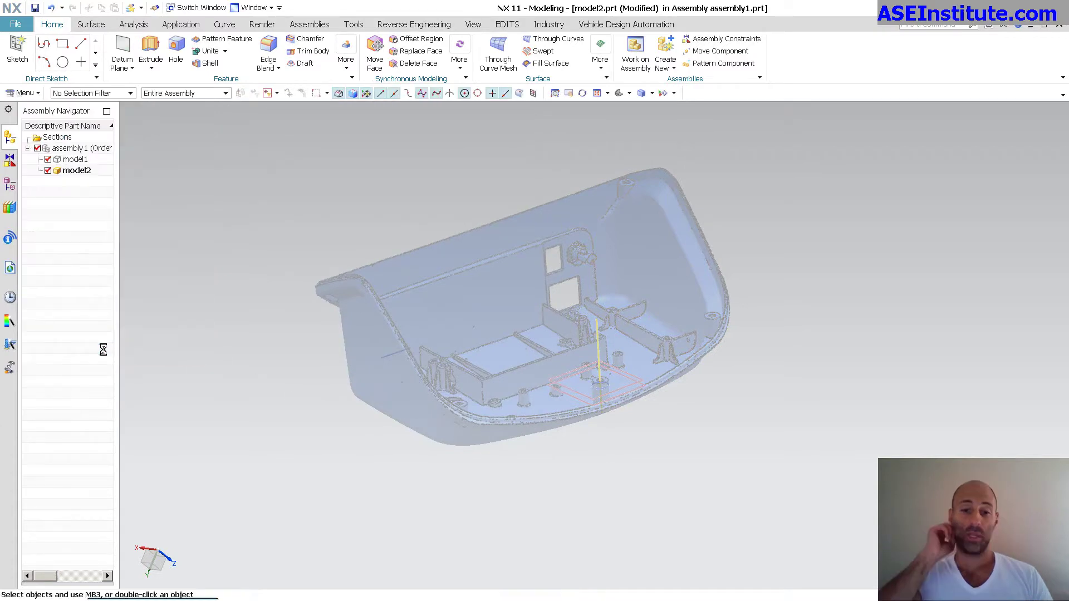
Examine where the imported top cover lies relative to the base housing, and look over the bosses inside both parts
{"action": "right_click", "coordinate": [251, 203]}
{"action": "left_click", "coordinate": [279, 244]}
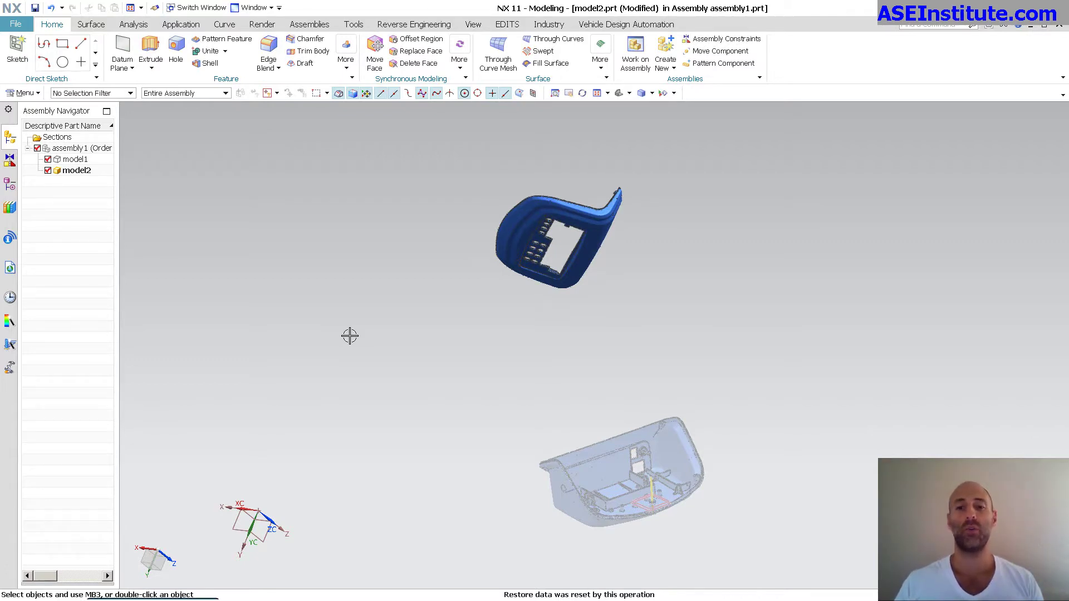
{"action": "middle_click_drag", "start_coordinate": [350, 336], "coordinate": [709, 532]}
{"action": "scroll", "coordinate": [709, 532], "scroll_direction": "down", "scroll_amount": 6}
{"action": "scroll", "coordinate": [763, 458], "scroll_direction": "up", "scroll_amount": 6}
{"action": "scroll", "coordinate": [773, 463], "scroll_direction": "up", "scroll_amount": 1}
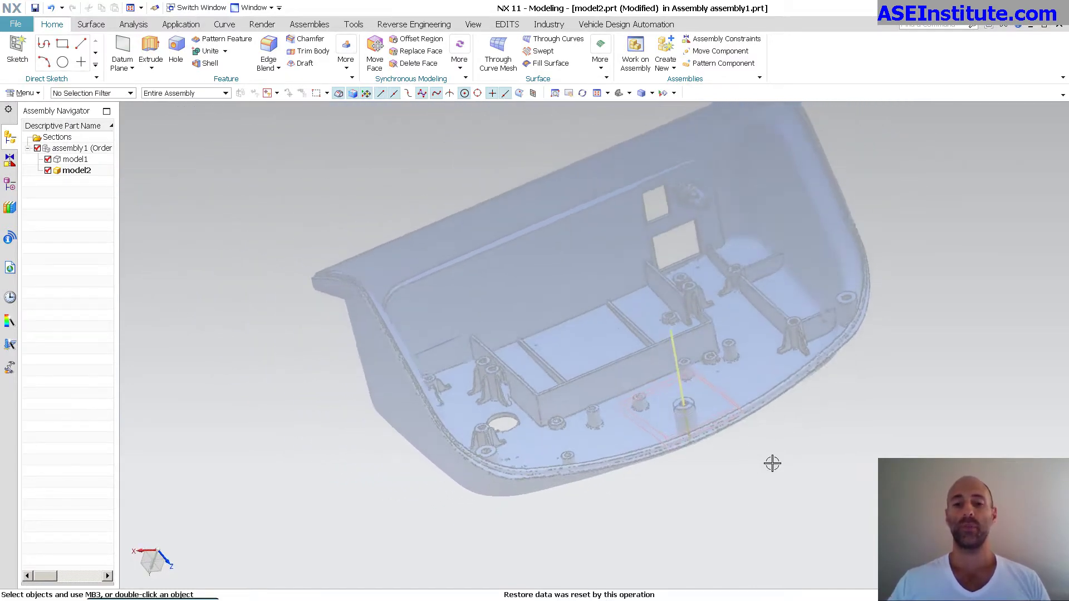
{"action": "scroll", "coordinate": [773, 463], "scroll_direction": "down", "scroll_amount": 6}
{"action": "middle_click_drag", "start_coordinate": [771, 464], "coordinate": [792, 310]}
{"action": "scroll", "coordinate": [792, 310], "scroll_direction": "down", "scroll_amount": 2}
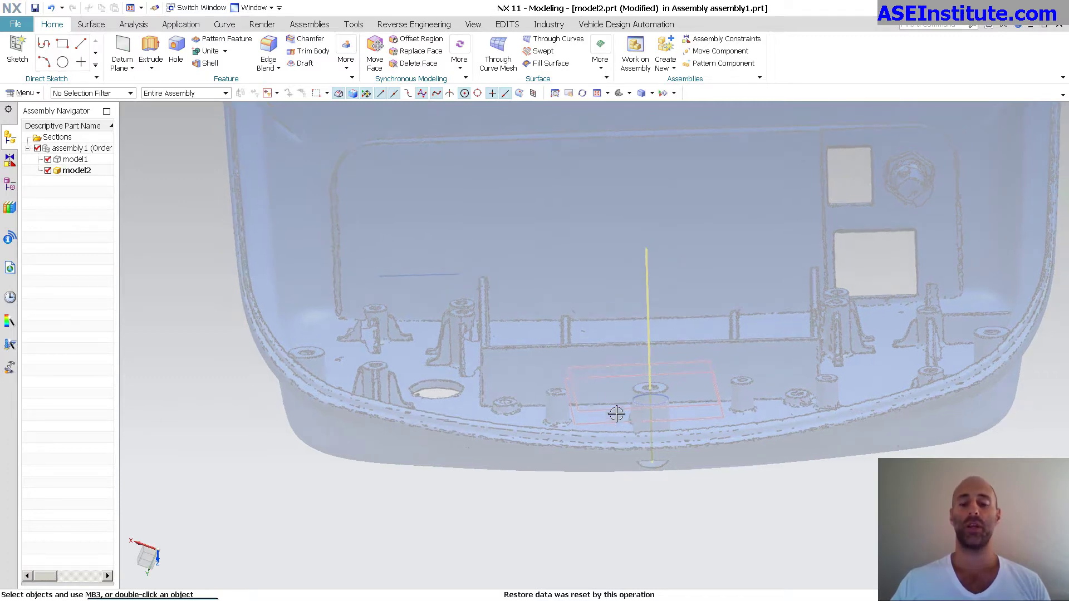
{"action": "scroll", "coordinate": [561, 423], "scroll_direction": "down", "scroll_amount": 3}
{"action": "middle_click_drag", "start_coordinate": [526, 323], "coordinate": [554, 376]}
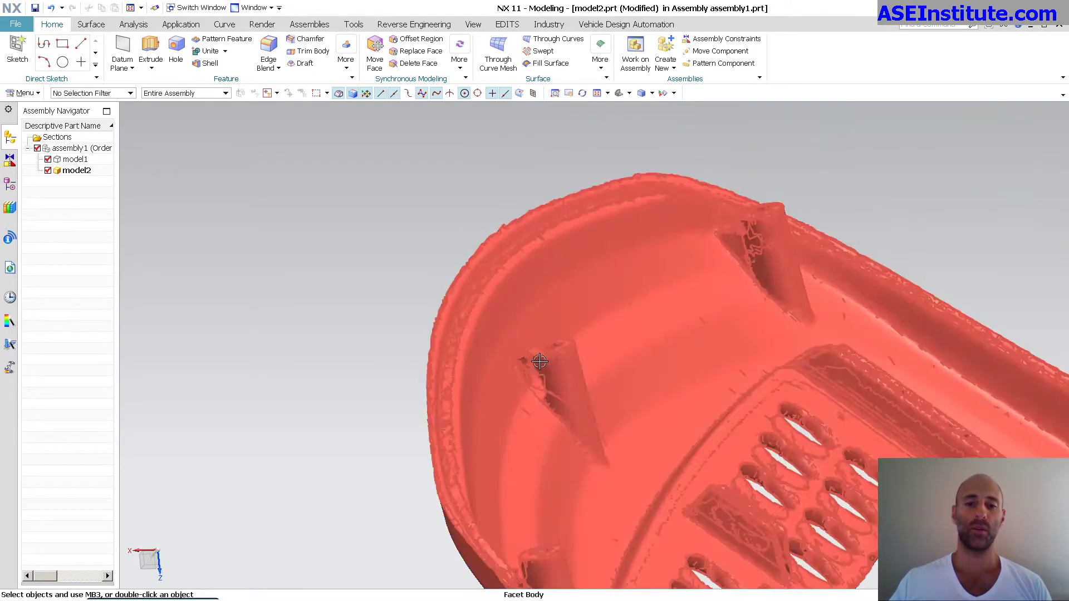
Set the view's rotation point on a screw boss inside the top cover and inspect that boss up close
{"action": "right_click", "coordinate": [326, 307]}
{"action": "left_click", "coordinate": [377, 508]}
{"action": "left_click", "coordinate": [560, 368]}
{"action": "middle_click_drag", "start_coordinate": [331, 368], "coordinate": [330, 366]}
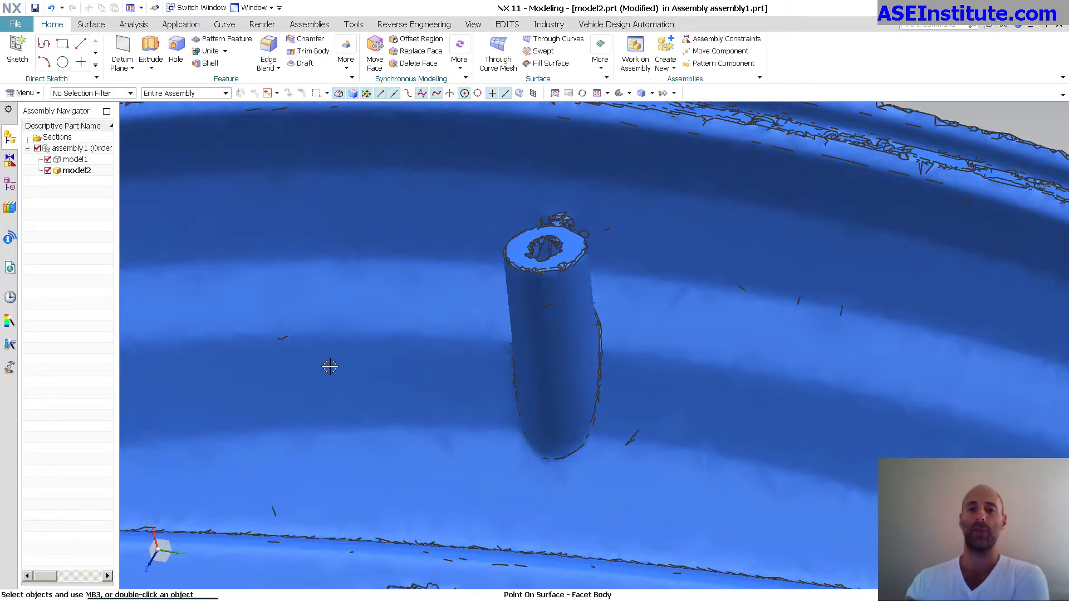
{"action": "left_click", "coordinate": [263, 286]}
{"action": "scroll", "coordinate": [368, 310], "scroll_direction": "down", "scroll_amount": 2}
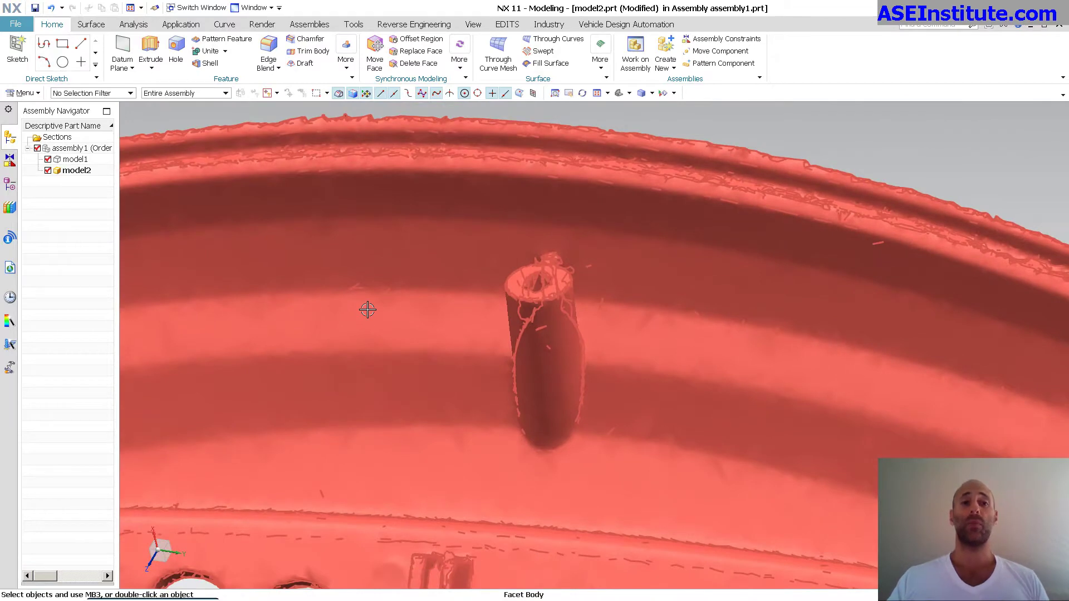
Define an inferred datum plane through three points on the annular end face of the top cover's screw boss
{"action": "left_click", "coordinate": [123, 50]}
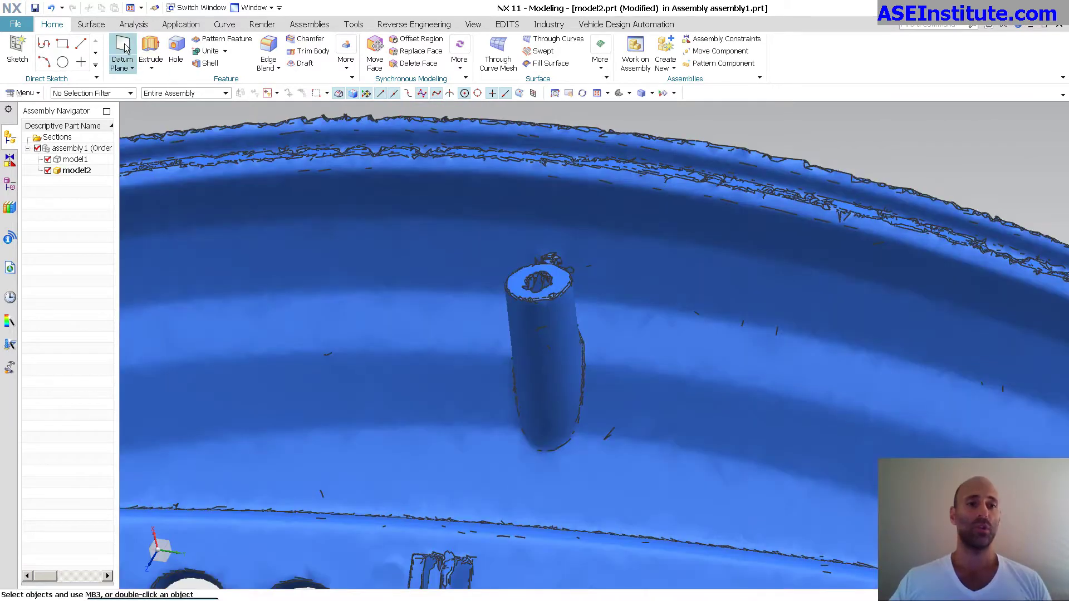
{"action": "scroll", "coordinate": [611, 304], "scroll_direction": "up", "scroll_amount": 5}
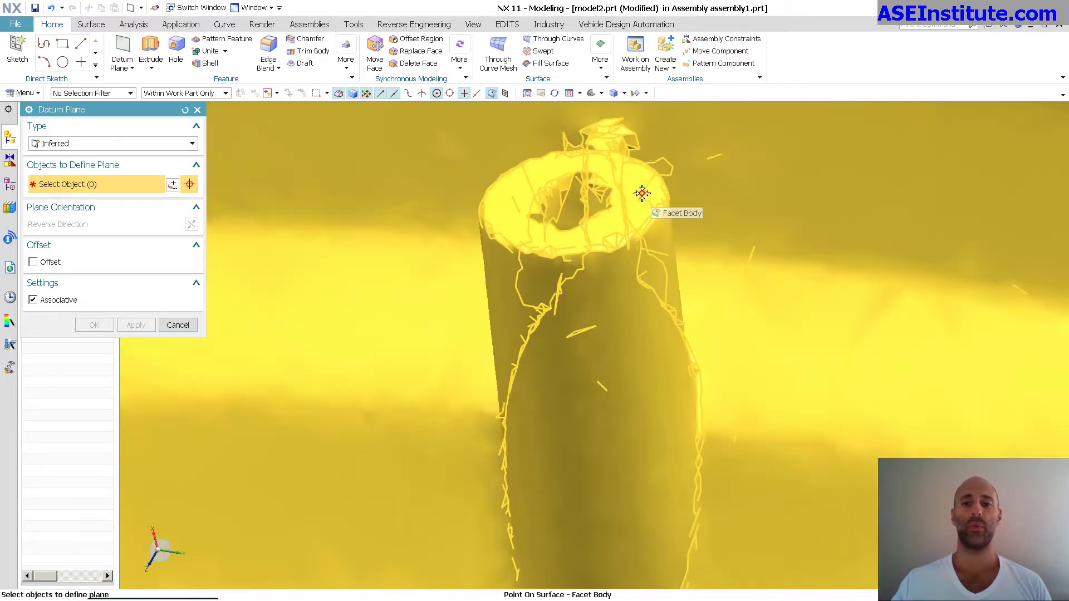
{"action": "left_click", "coordinate": [642, 193]}
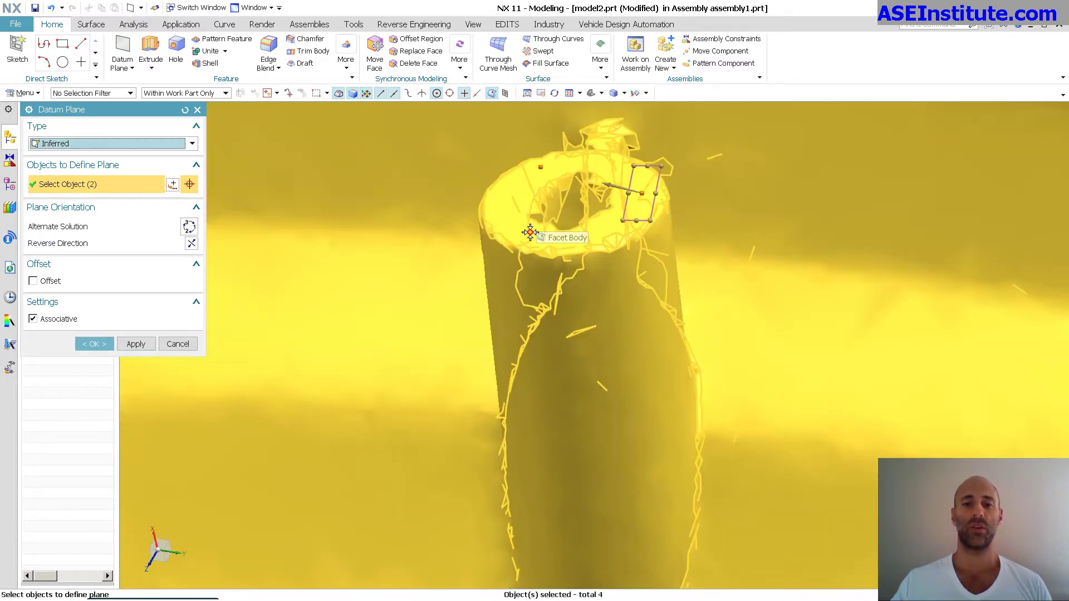
{"action": "left_click", "coordinate": [530, 232]}
{"action": "middle_click_drag", "start_coordinate": [585, 375], "coordinate": [695, 313]}
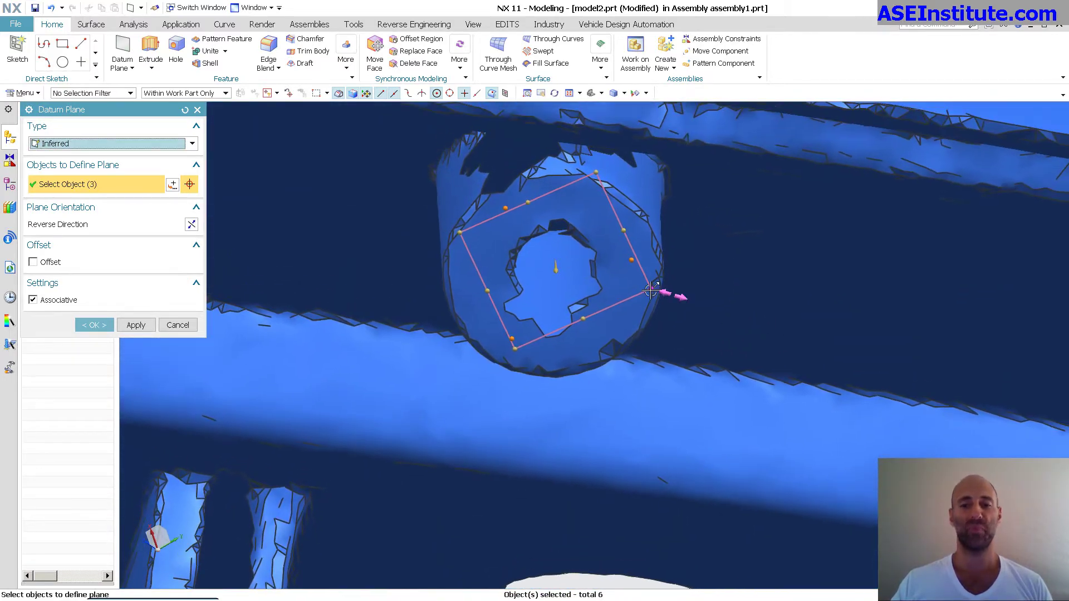
Enlarge the plane's frame to about 10.9 by 12.6 mm around the boss's end face and create the datum plane
{"action": "left_click_drag", "start_coordinate": [653, 291], "coordinate": [733, 320]}
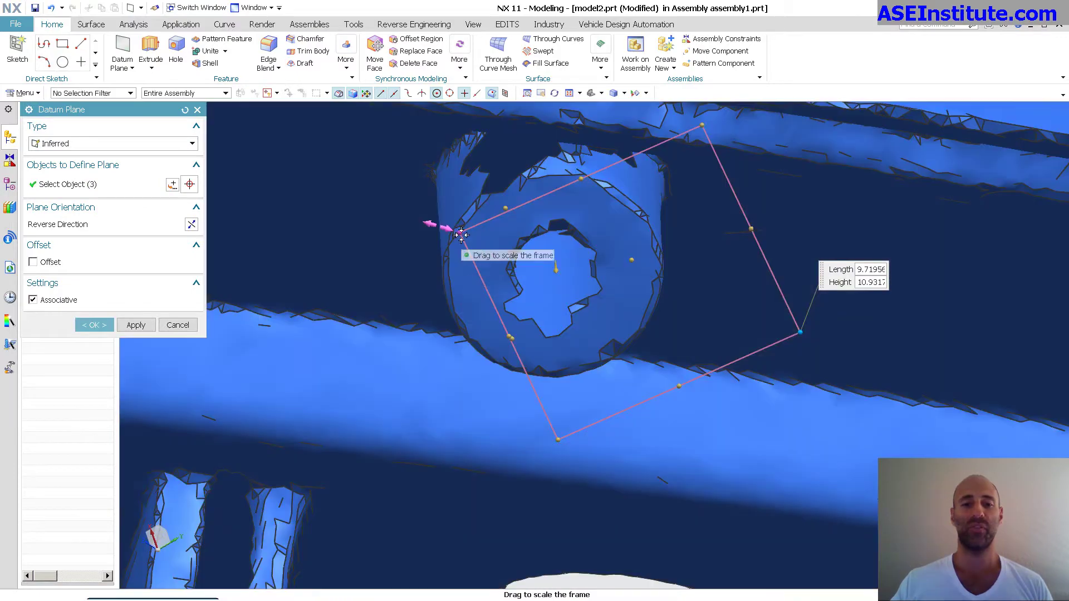
{"action": "left_click_drag", "start_coordinate": [459, 232], "coordinate": [422, 219]}
{"action": "mouse_move", "coordinate": [725, 439]}
{"action": "middle_mouse_down"}
{"action": "mouse_move", "coordinate": [714, 449]}
{"action": "mouse_move", "coordinate": [707, 438]}
{"action": "middle_mouse_up"}
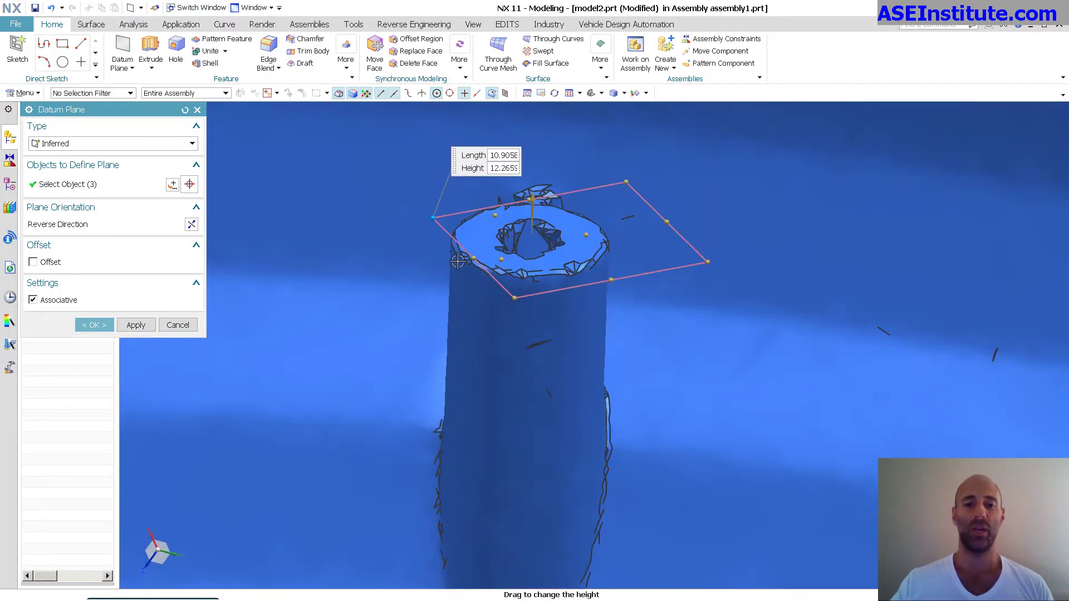
{"action": "left_click_drag", "start_coordinate": [474, 259], "coordinate": [478, 258]}
{"action": "middle_click_drag", "start_coordinate": [565, 336], "coordinate": [533, 335]}
{"action": "left_click_drag", "start_coordinate": [478, 257], "coordinate": [469, 258]}
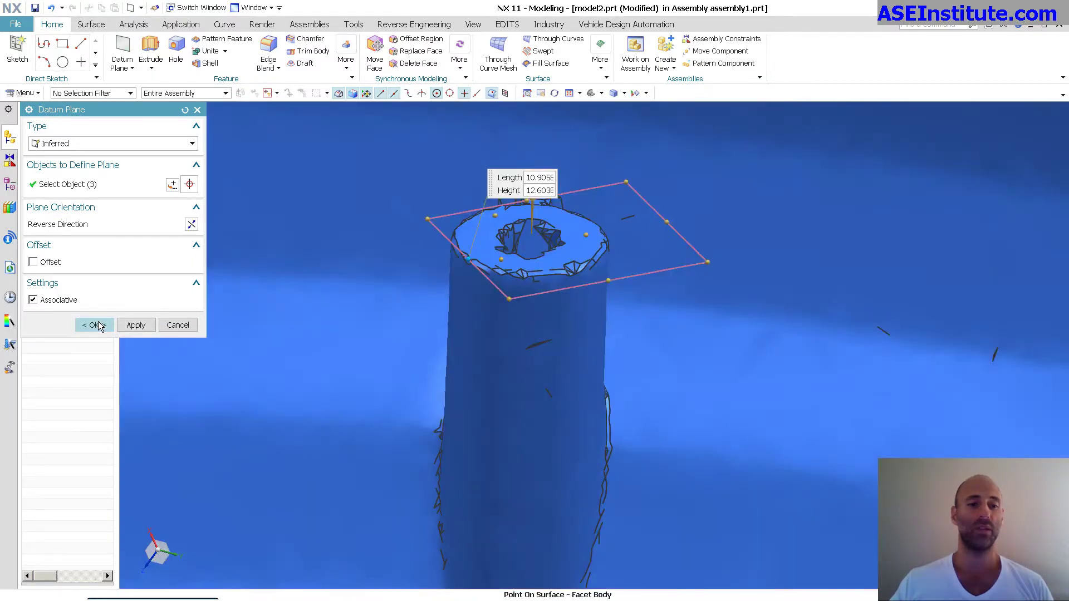
{"action": "left_click", "coordinate": [94, 324]}
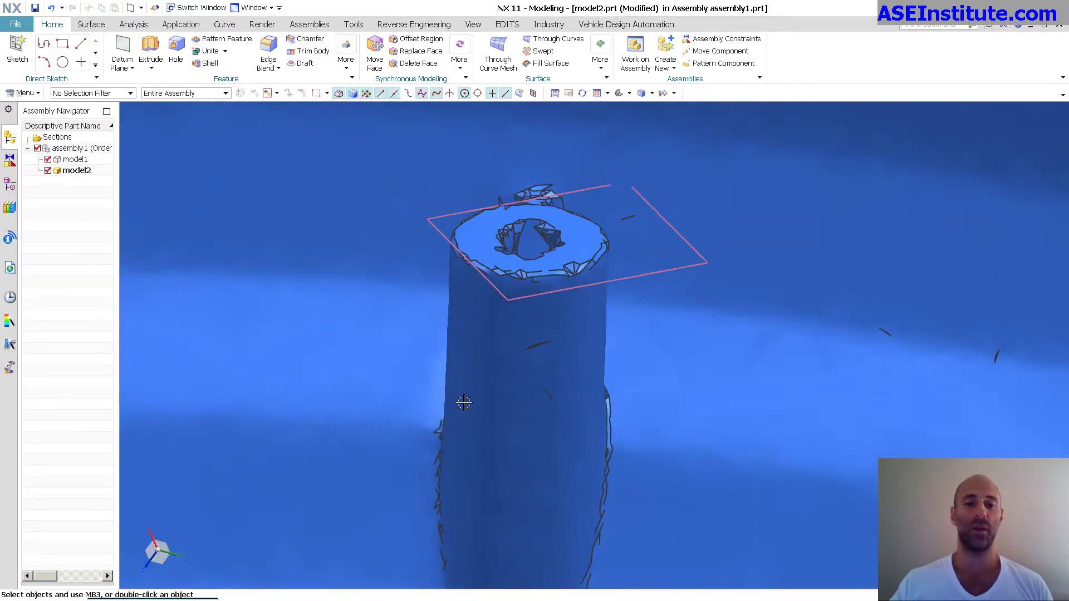
Create a second datum plane offset 2 mm from the boss's end-face plane, directed down into the boss
{"action": "middle_click_drag", "start_coordinate": [390, 362], "coordinate": [337, 169]}
{"action": "left_click", "coordinate": [124, 44]}
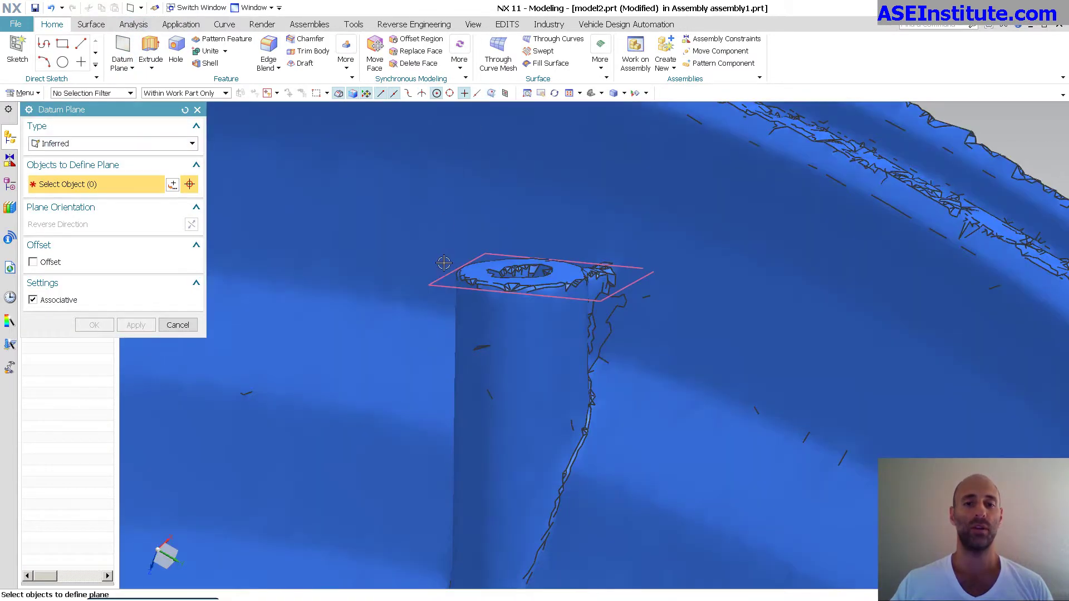
{"action": "left_click", "coordinate": [444, 263]}
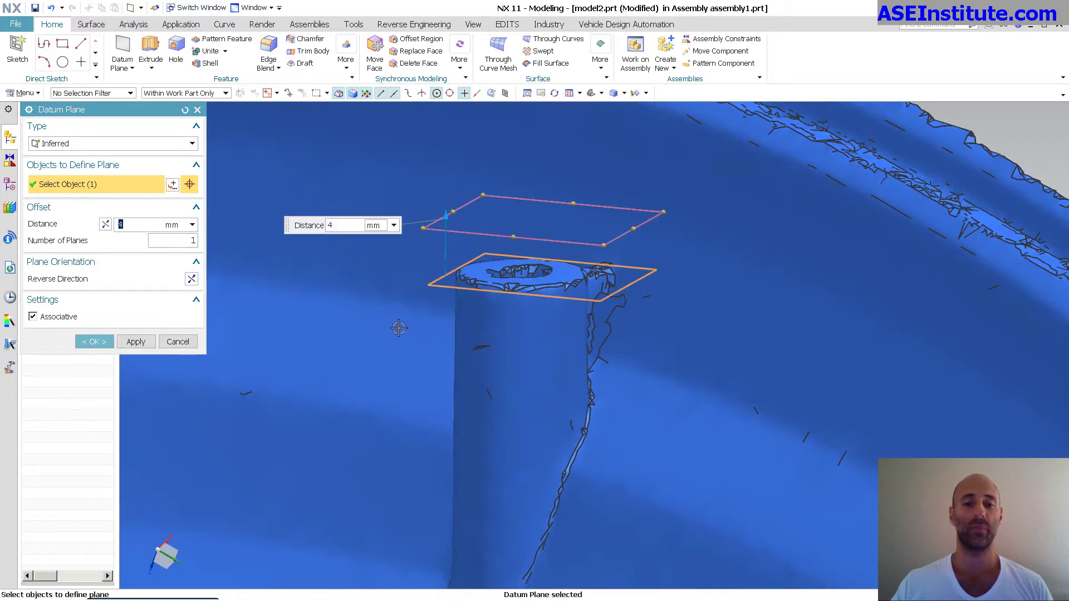
{"action": "left_click", "coordinate": [191, 279]}
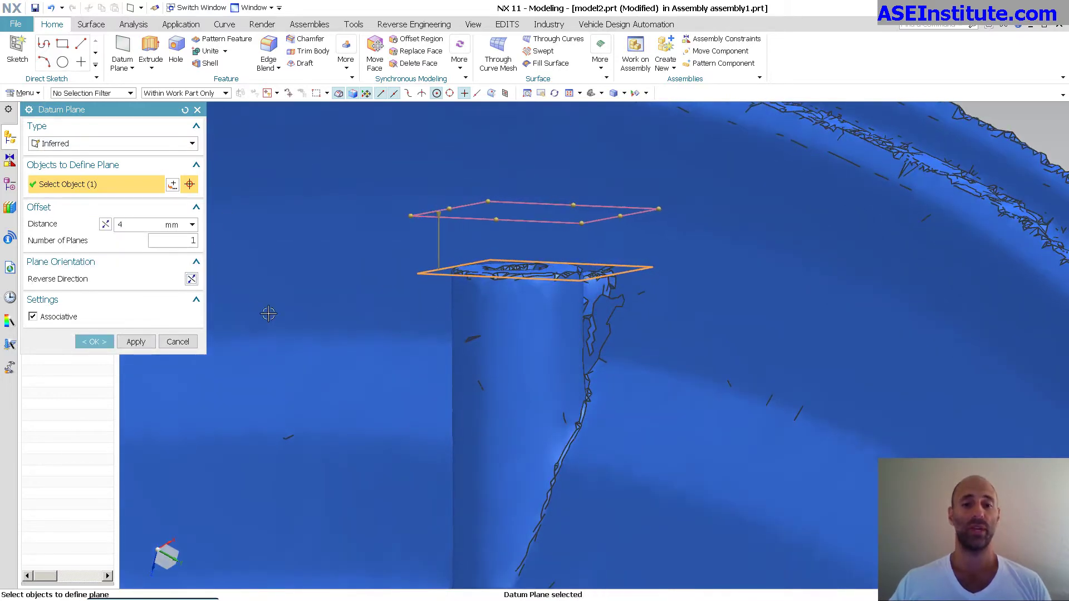
{"action": "left_click", "coordinate": [105, 224]}
{"action": "middle_click_drag", "start_coordinate": [270, 293], "coordinate": [468, 372]}
{"action": "left_click", "coordinate": [141, 226]}
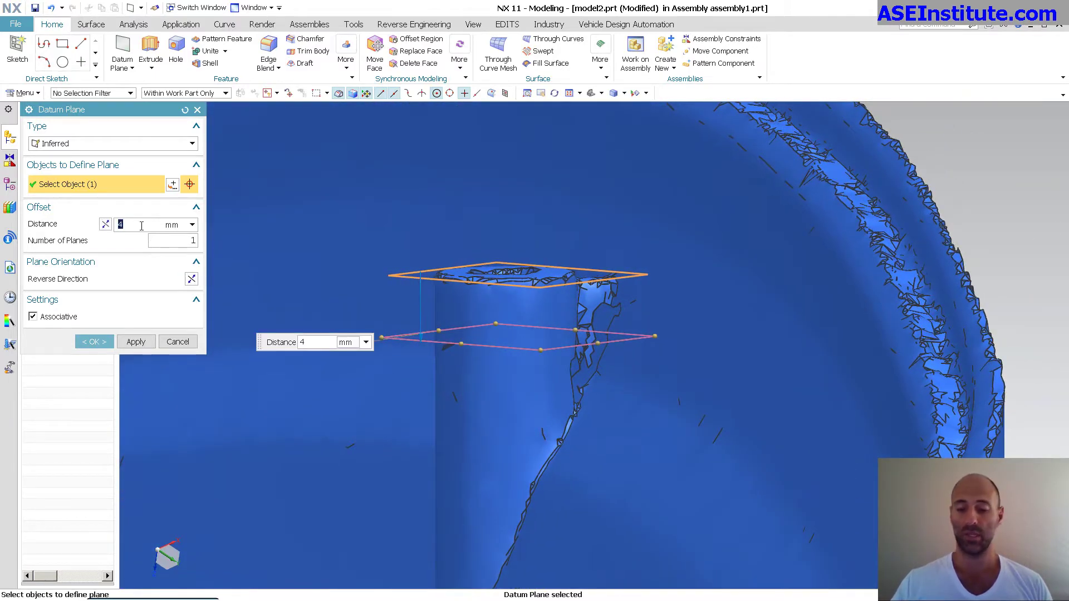
{"action": "type", "text": "2"}
{"action": "key", "text": "Return"}
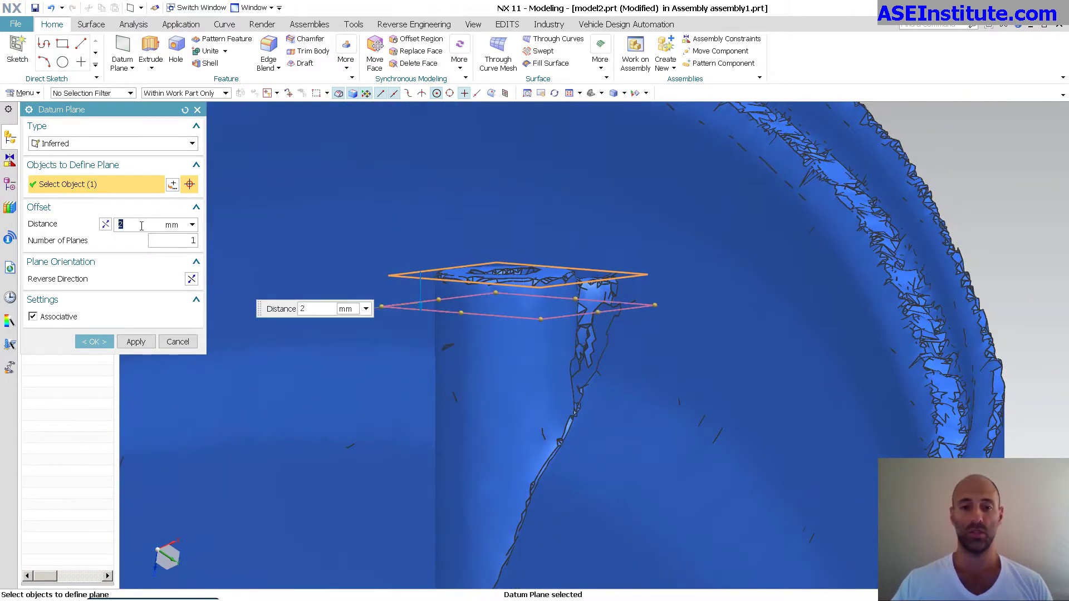
{"action": "left_click", "coordinate": [94, 341]}
Create a non-associative section curve of the top cover's facet body at the offset datum plane through the boss
{"action": "middle_click_drag", "start_coordinate": [174, 338], "coordinate": [529, 354]}
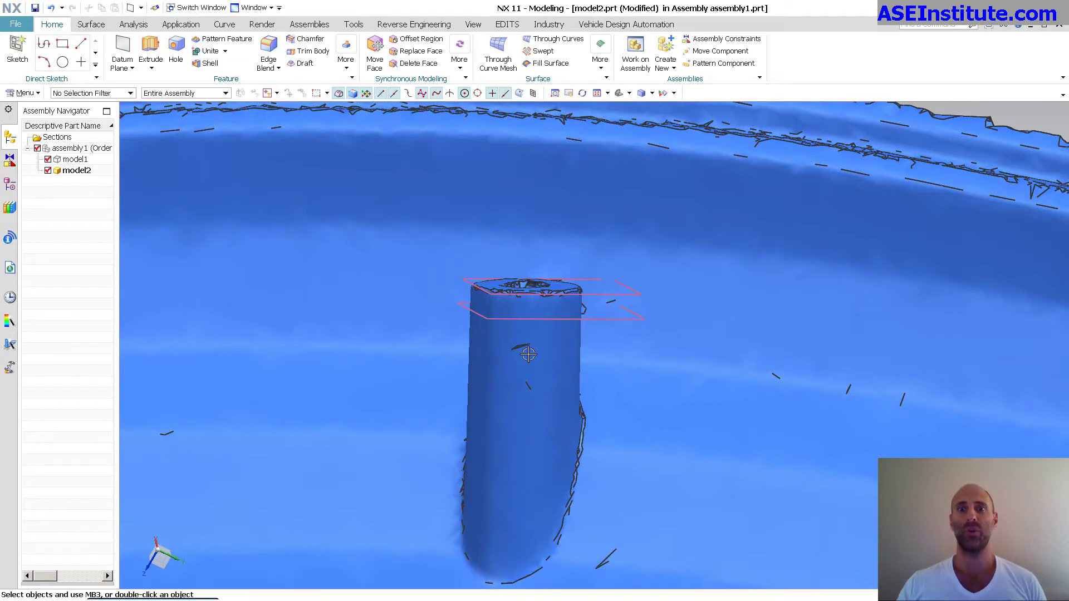
{"action": "left_click", "coordinate": [529, 354]}
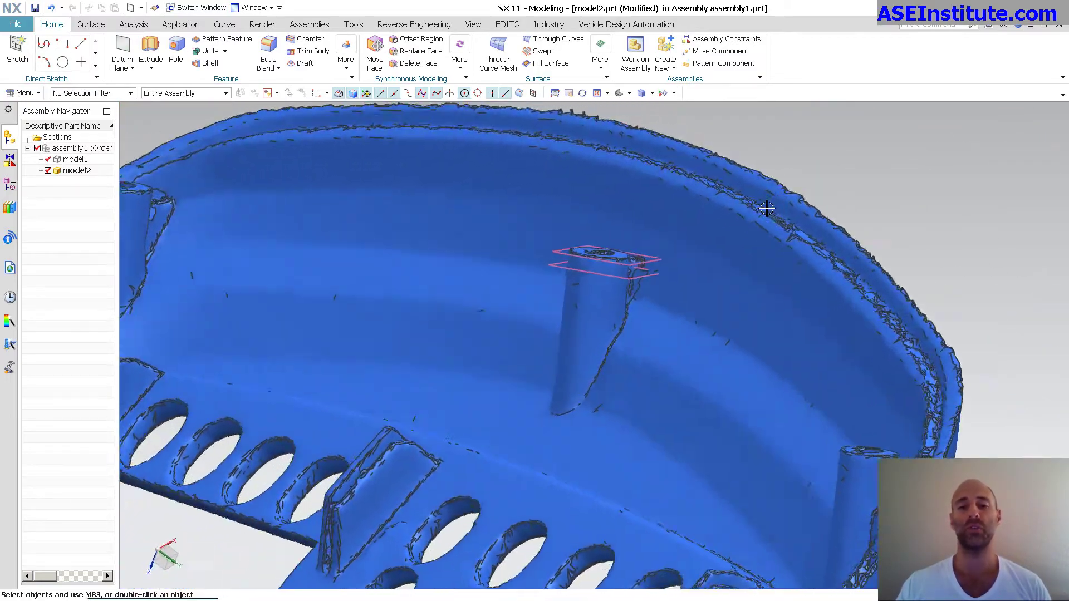
{"action": "middle_click_drag", "start_coordinate": [767, 208], "coordinate": [766, 209]}
{"action": "left_click", "coordinate": [224, 24]}
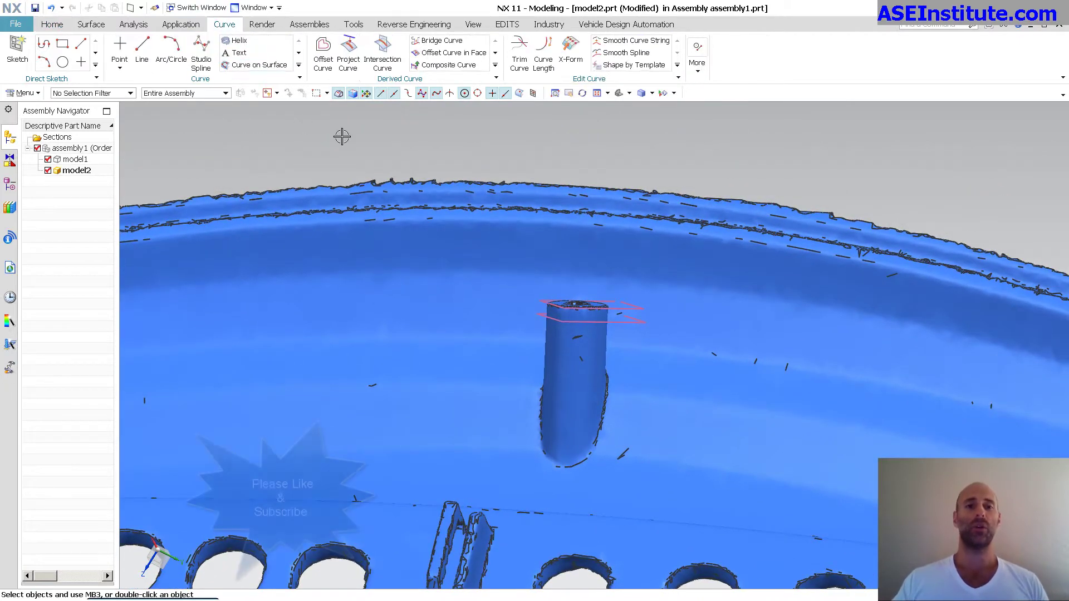
{"action": "left_click", "coordinate": [495, 66]}
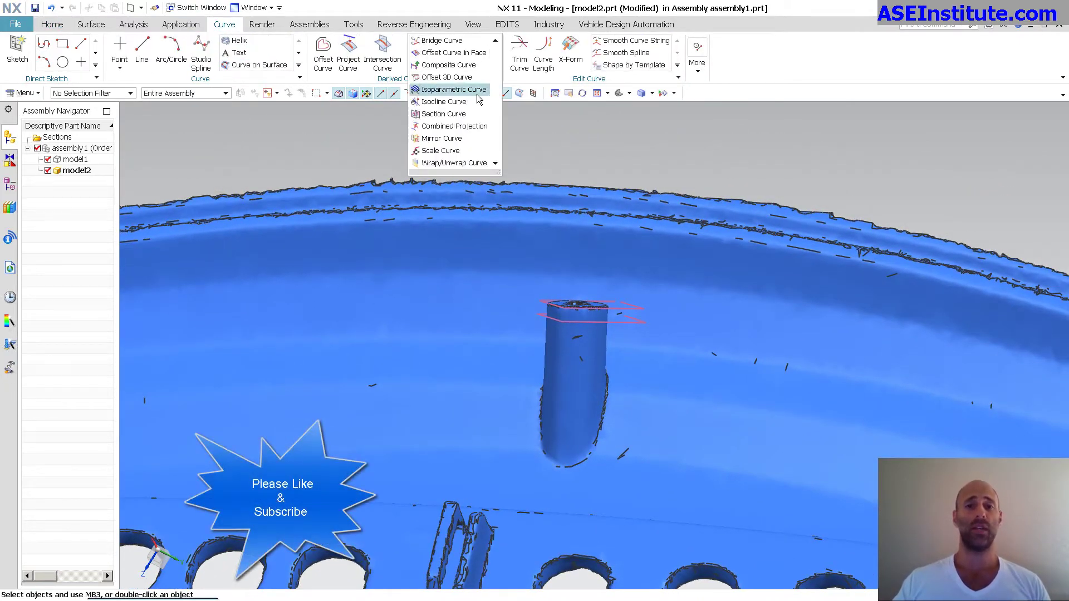
{"action": "left_click", "coordinate": [464, 115]}
{"action": "left_click", "coordinate": [563, 179]}
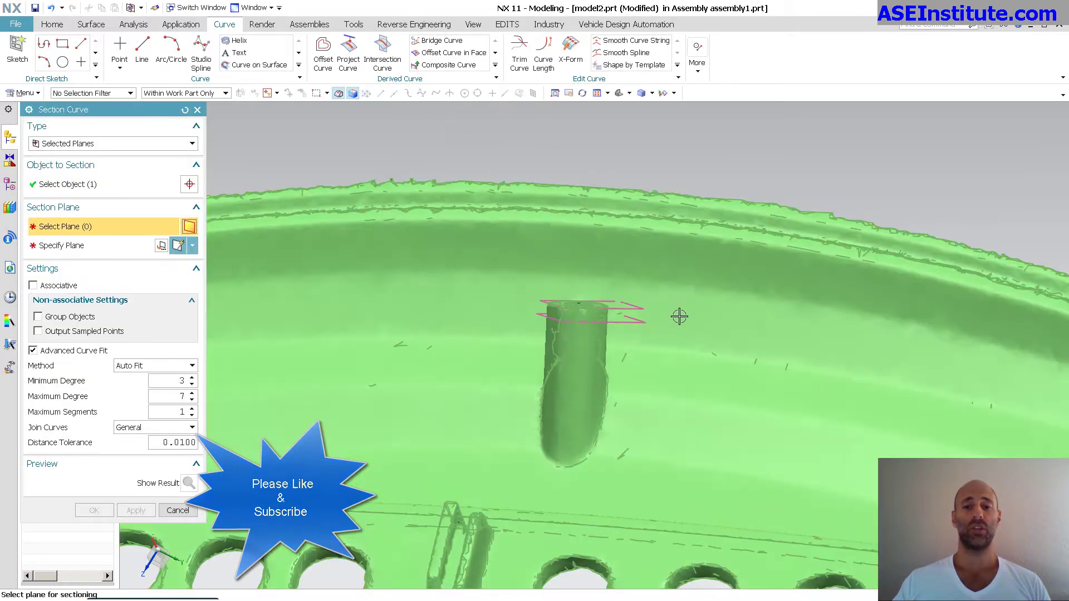
{"action": "left_click", "coordinate": [640, 326]}
{"action": "middle_click", "coordinate": [775, 171]}
{"action": "middle_click_drag", "start_coordinate": [775, 176], "coordinate": [811, 167]}
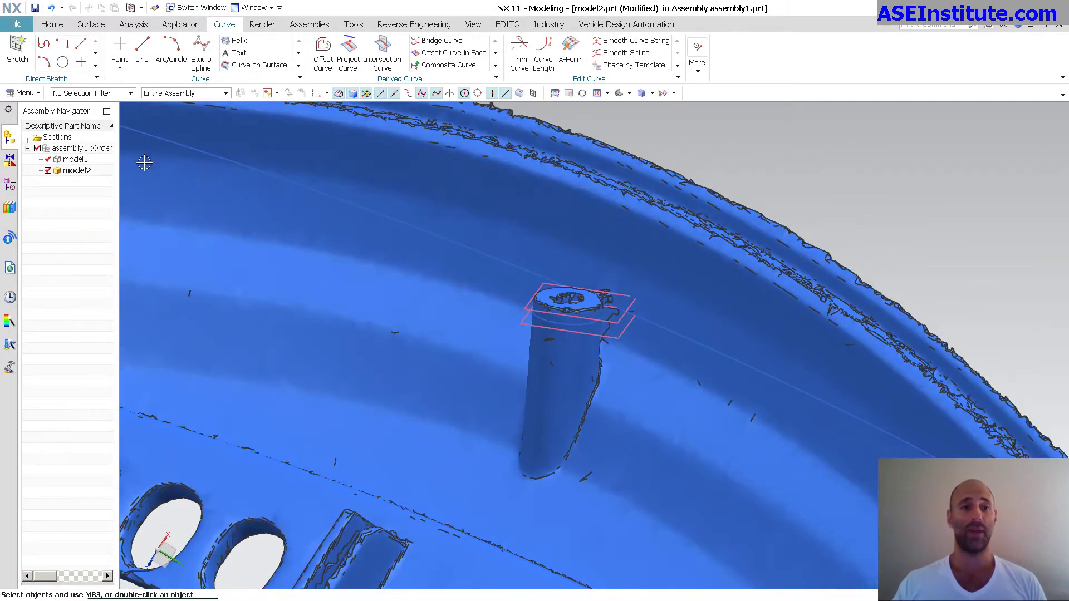
Display model2 on its own instead of the assembly and hide its datum coordinate system
{"action": "right_click", "coordinate": [78, 170]}
{"action": "left_click", "coordinate": [116, 184]}
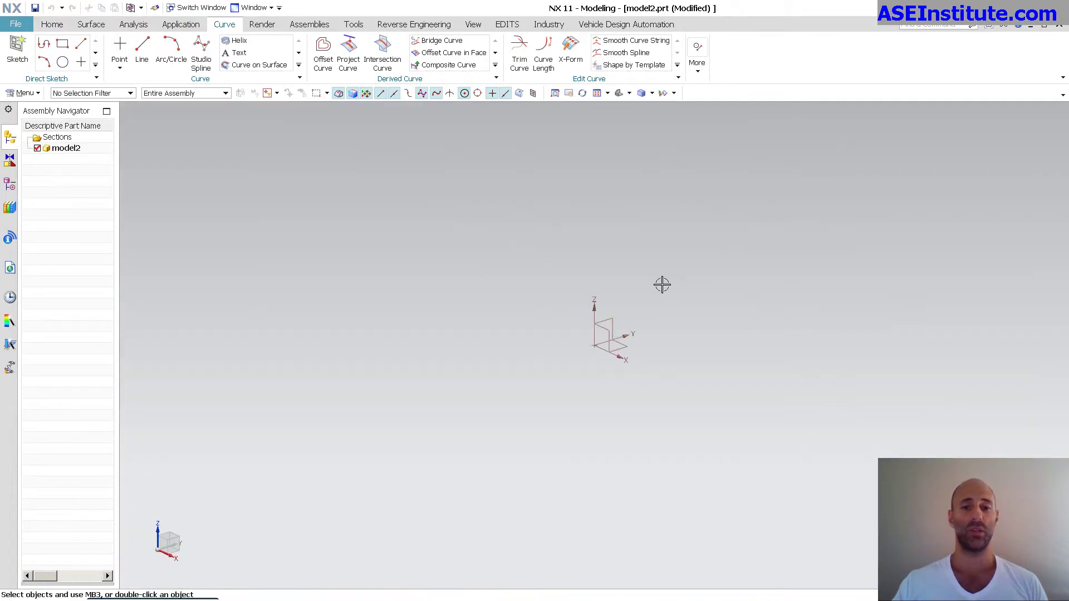
{"action": "right_click", "coordinate": [604, 318]}
{"action": "left_click", "coordinate": [628, 344]}
{"action": "right_click", "coordinate": [625, 329]}
{"action": "left_click", "coordinate": [649, 348]}
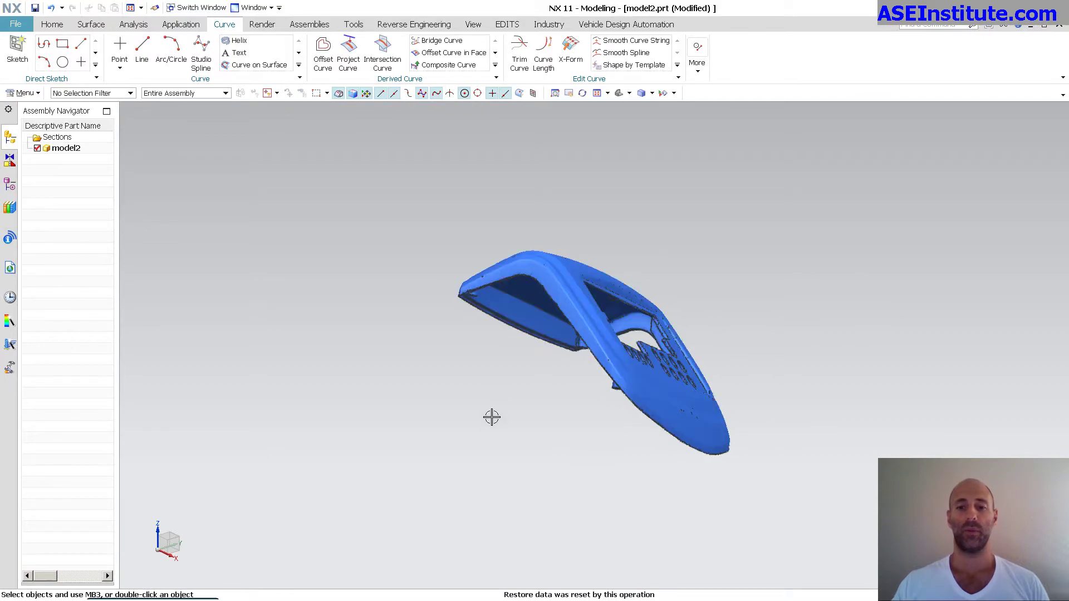
Hide the top cover's facet body to isolate the two boss datum planes and the section curve
{"action": "middle_click_drag", "start_coordinate": [492, 412], "coordinate": [1039, 329]}
{"action": "left_click", "coordinate": [976, 229]}
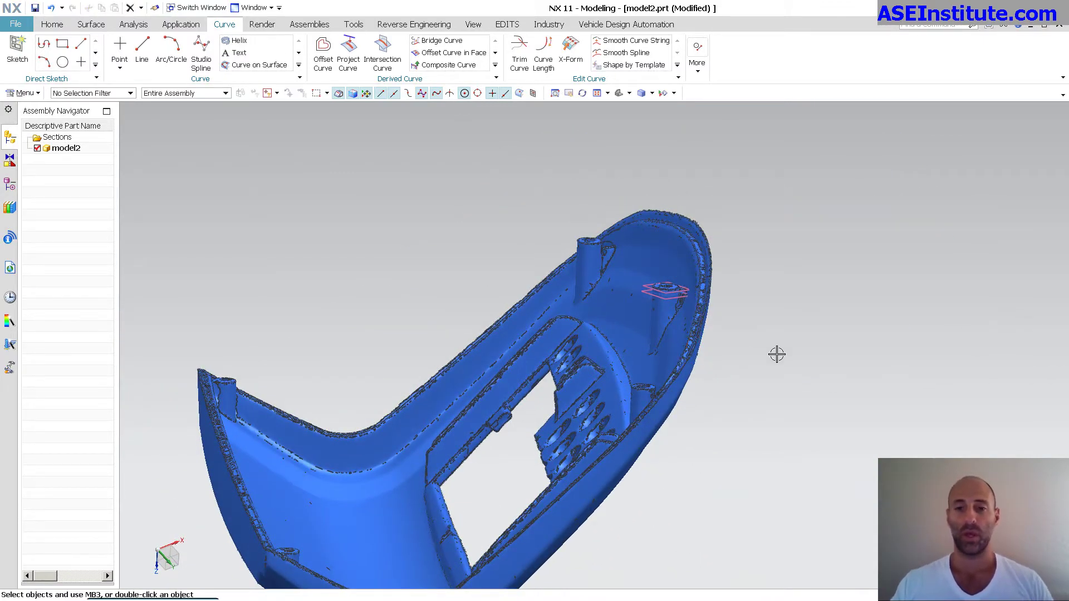
{"action": "middle_click_drag", "start_coordinate": [819, 357], "coordinate": [591, 310]}
{"action": "right_click", "coordinate": [593, 308]}
{"action": "left_click", "coordinate": [619, 334]}
{"action": "key", "text": "F8"}
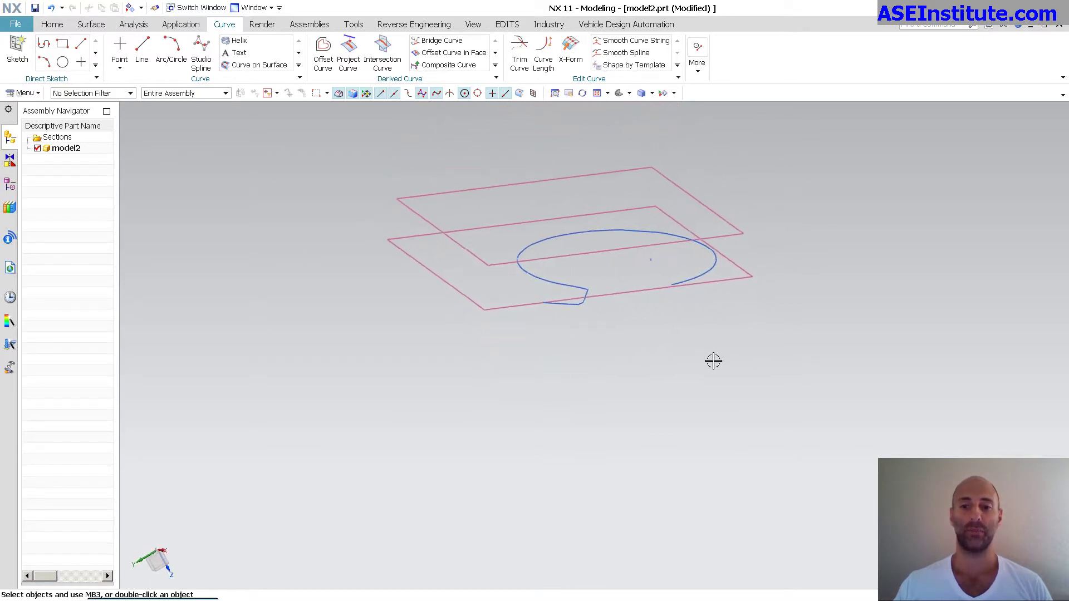
{"action": "middle_click_drag", "start_coordinate": [716, 360], "coordinate": [671, 290]}
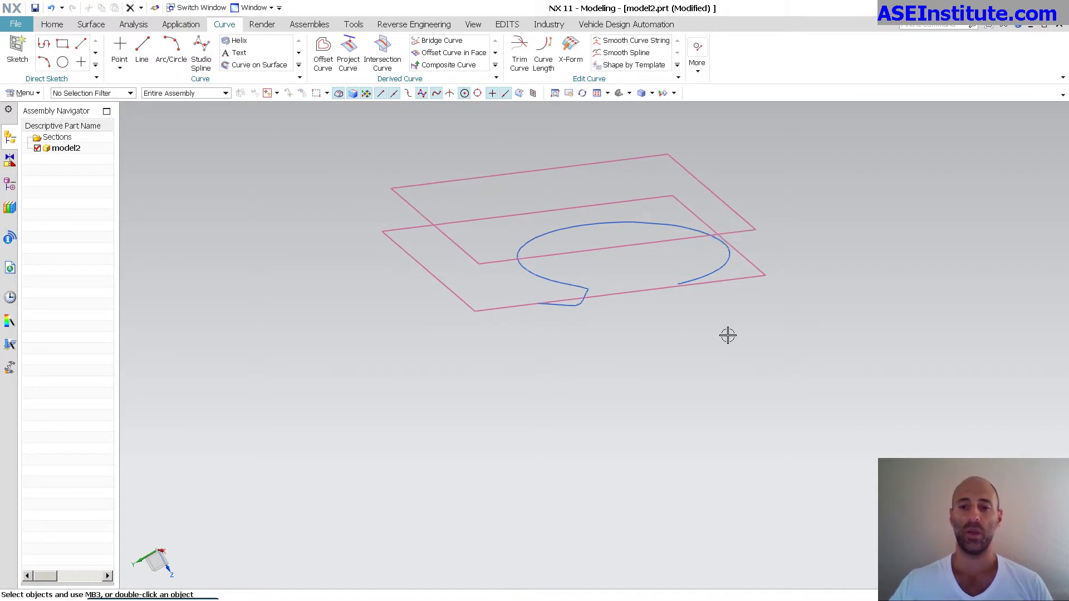
{"action": "left_click", "coordinate": [63, 62]}
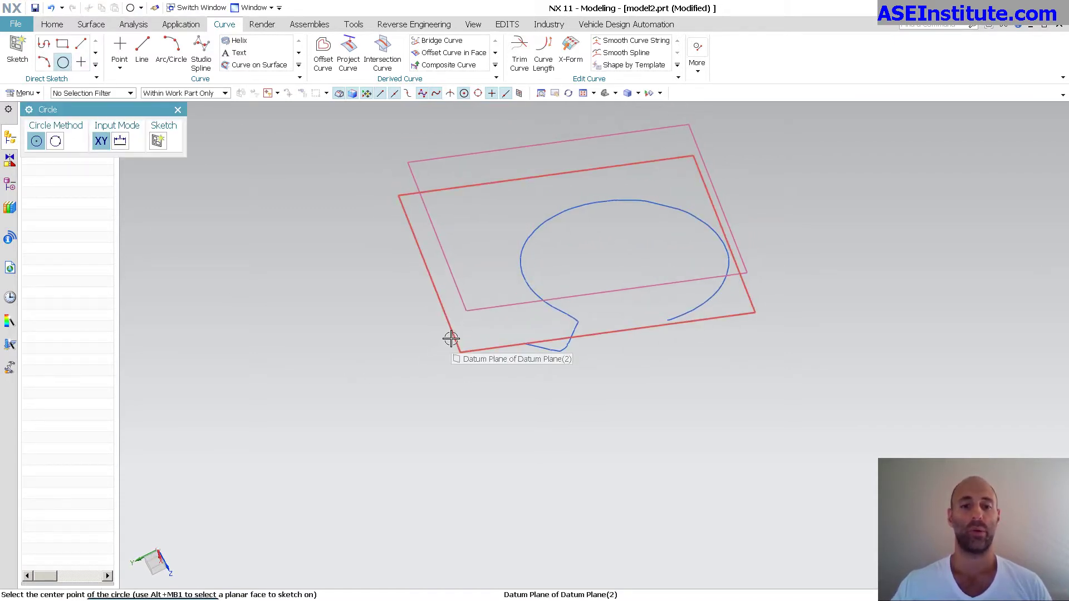
{"action": "left_click", "coordinate": [451, 338]}
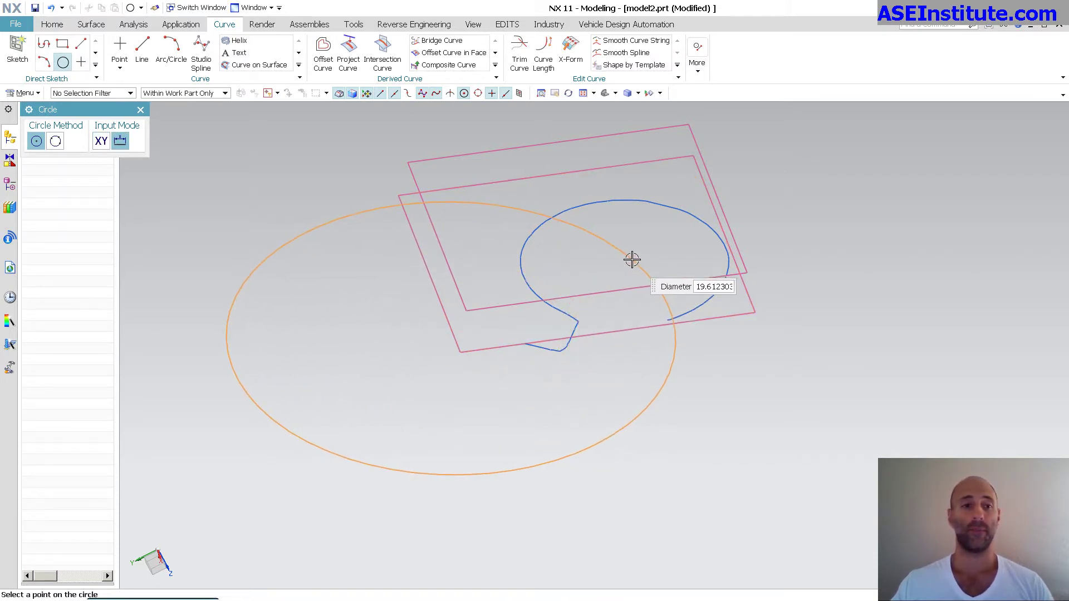
{"action": "key", "text": "Escape"}
{"action": "key", "text": "Escape"}
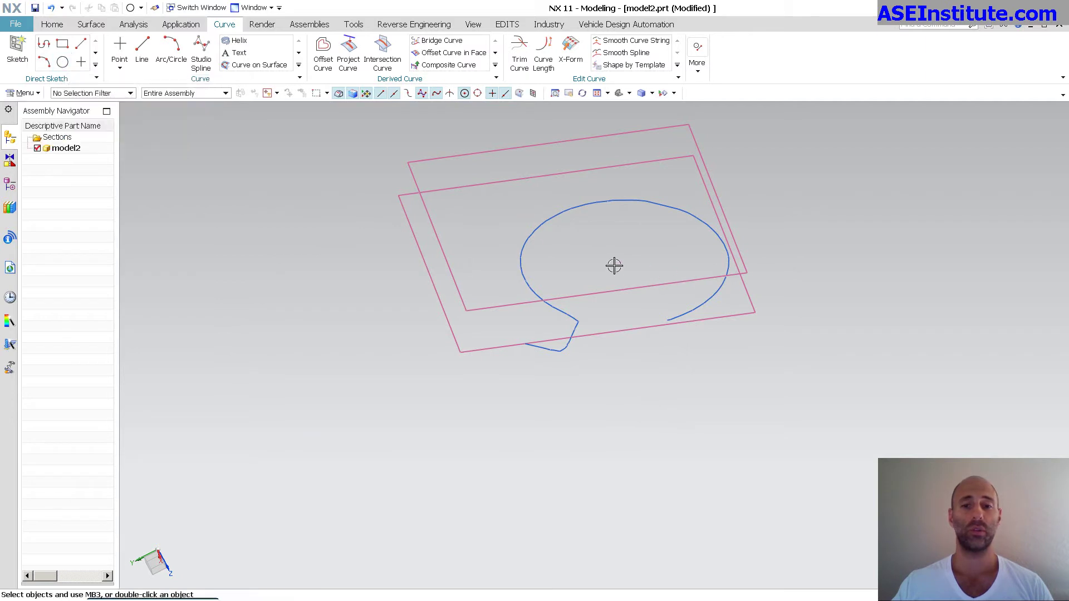
Sketch a circle on the offset datum plane, centred inside the boss's section curve and roughly as large as the curve
{"action": "left_click", "coordinate": [456, 336]}
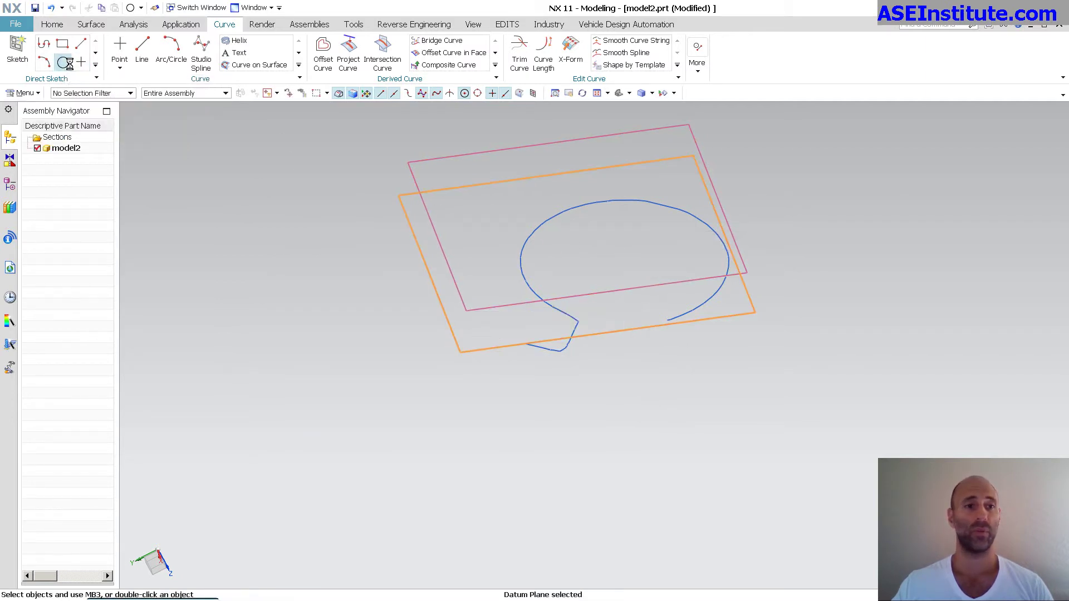
{"action": "left_click", "coordinate": [622, 263]}
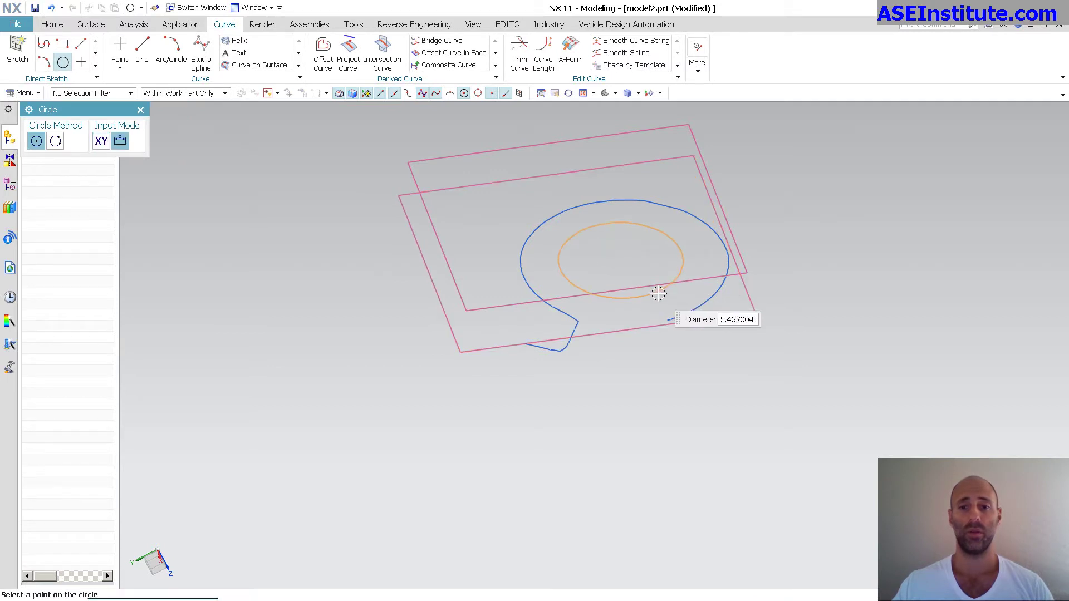
{"action": "left_click", "coordinate": [690, 312]}
{"action": "key", "text": "Escape"}
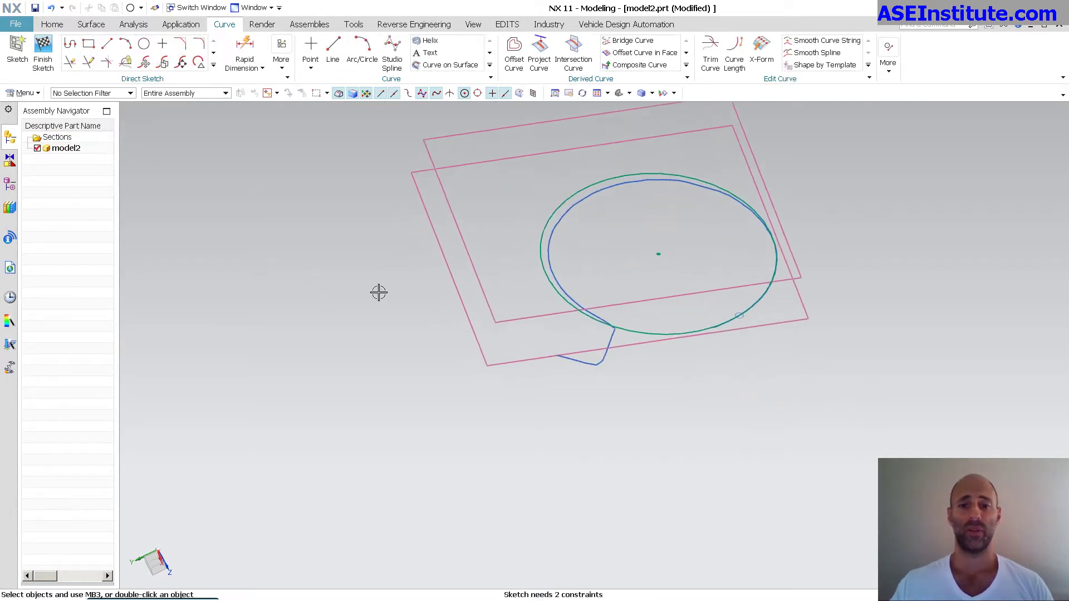
Adjust the sketched circle to match the boss's section curve and finish the sketch
{"action": "mouse_move", "coordinate": [378, 292]}
{"action": "middle_mouse_down"}
{"action": "mouse_move", "coordinate": [583, 320]}
{"action": "mouse_move", "coordinate": [568, 210]}
{"action": "mouse_move", "coordinate": [423, 151]}
{"action": "middle_mouse_up"}
{"action": "scroll", "coordinate": [533, 204], "scroll_direction": "up", "scroll_amount": 3}
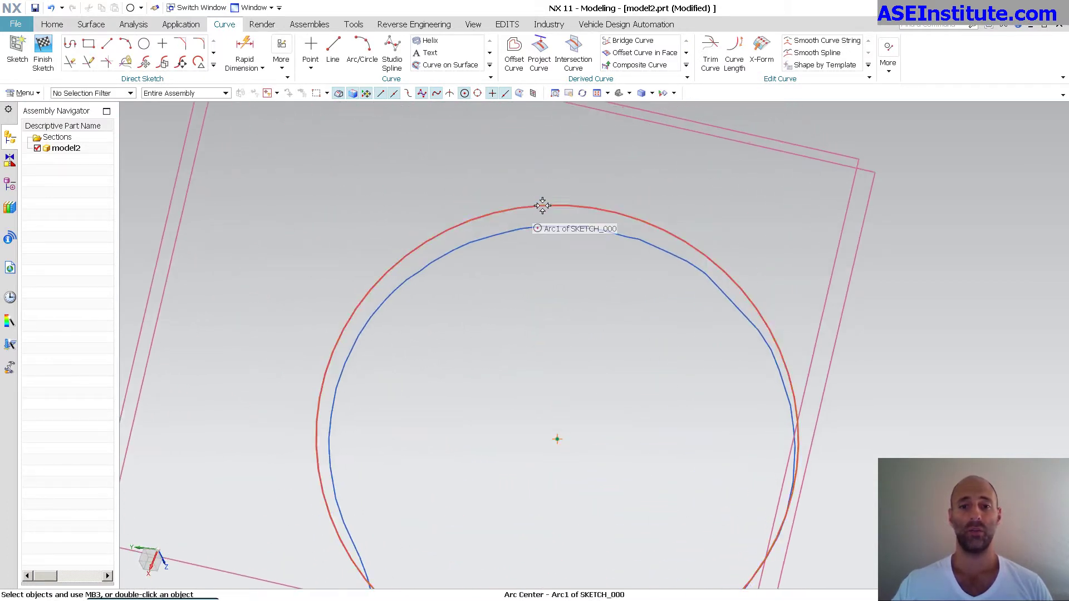
{"action": "left_click_drag", "start_coordinate": [568, 210], "coordinate": [568, 217]}
{"action": "scroll", "coordinate": [852, 331], "scroll_direction": "down", "scroll_amount": 2}
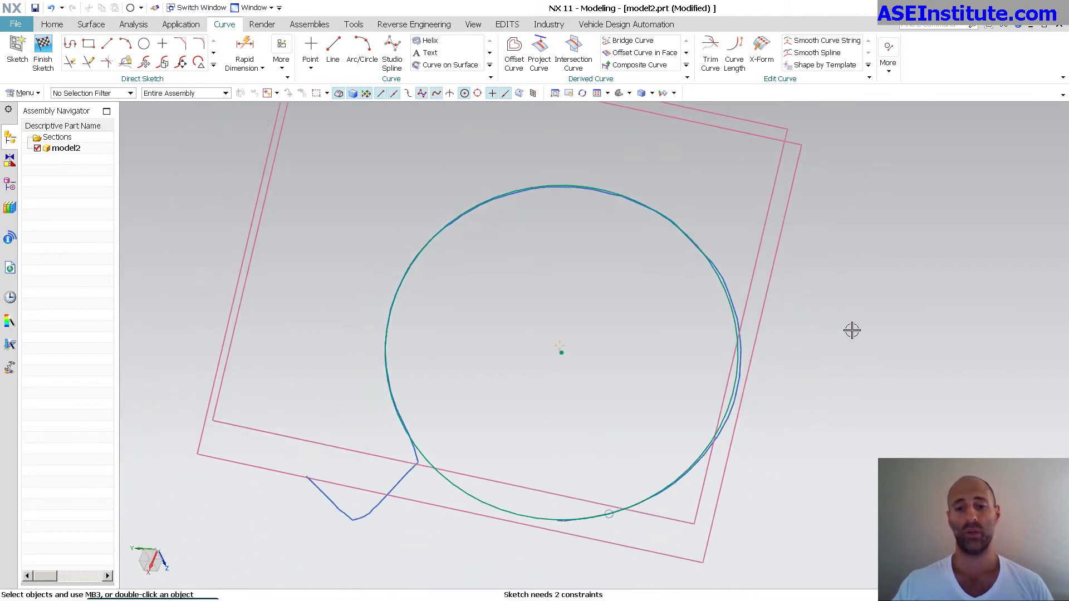
{"action": "middle_click_drag", "start_coordinate": [852, 331], "coordinate": [852, 331]}
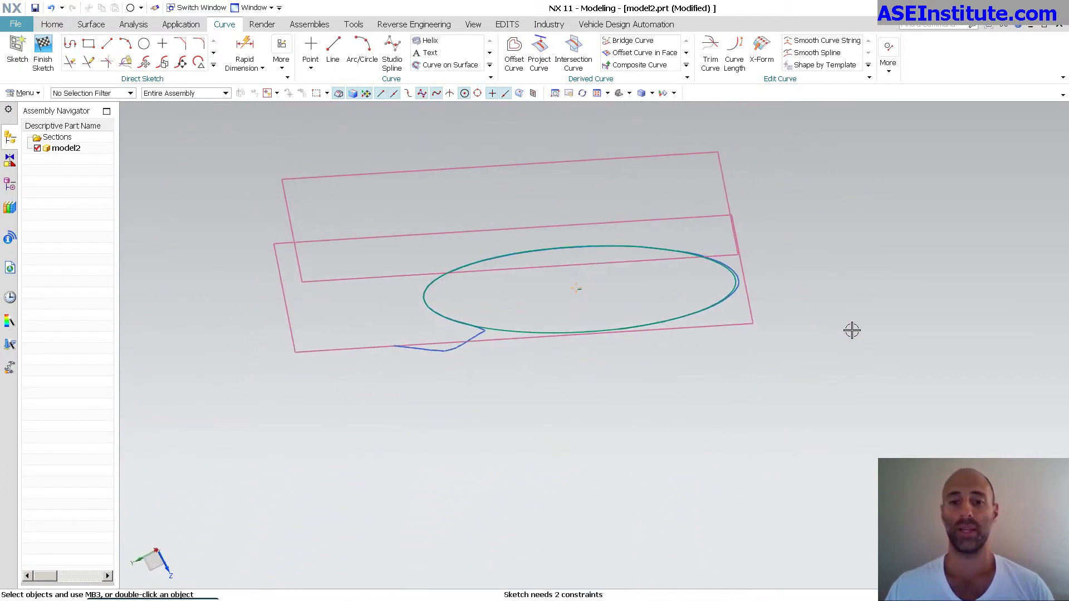
{"action": "left_click", "coordinate": [50, 62]}
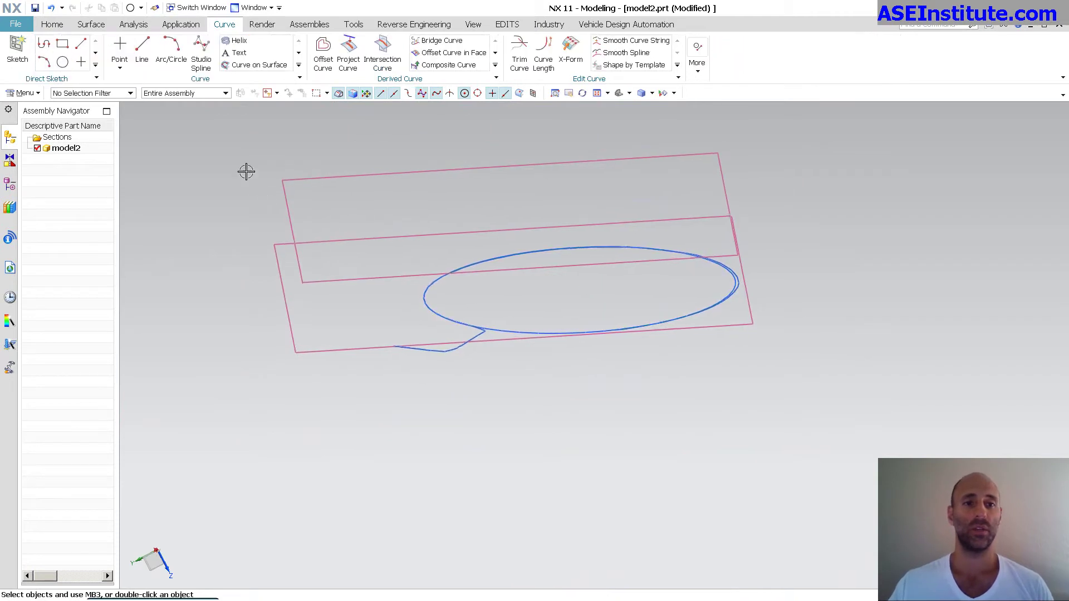
Define an associative line starting at the sketched circle's centre and running normal to the offset datum plane
{"action": "left_click", "coordinate": [143, 54]}
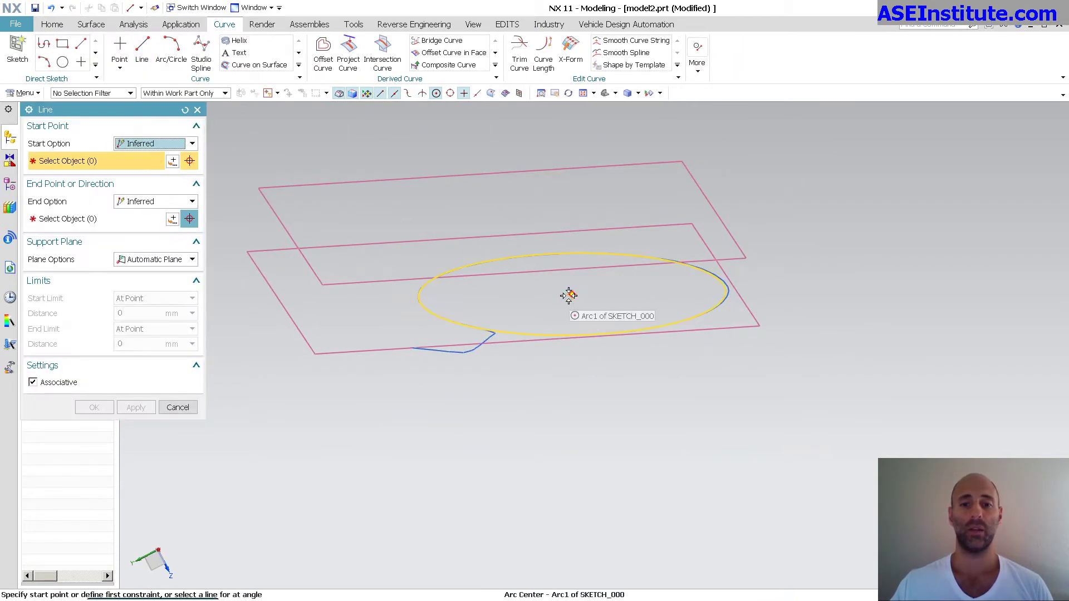
{"action": "left_click", "coordinate": [574, 295]}
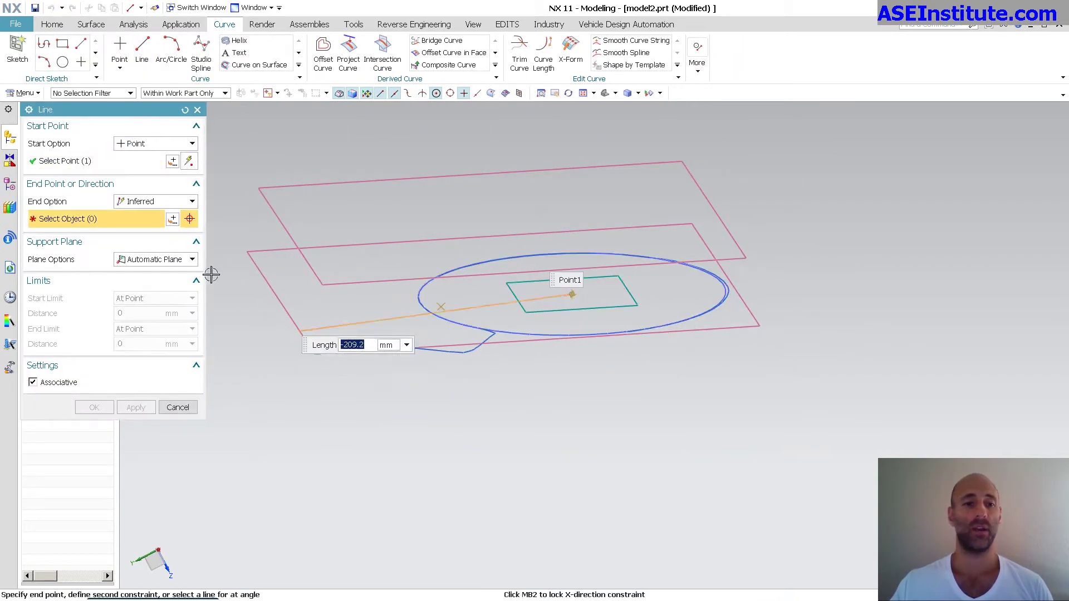
{"action": "left_click", "coordinate": [154, 204]}
{"action": "left_click", "coordinate": [146, 292]}
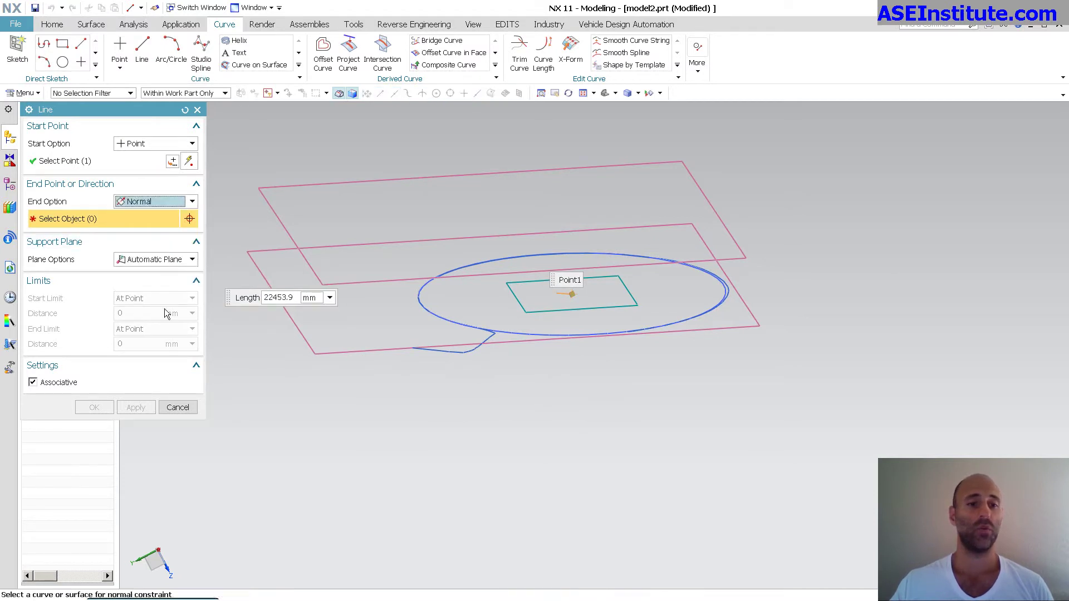
{"action": "left_click", "coordinate": [309, 342]}
Extend the line to both sides of the datum planes, with an end limit of about 8.3 mm, and create it
{"action": "middle_click_drag", "start_coordinate": [490, 439], "coordinate": [520, 319]}
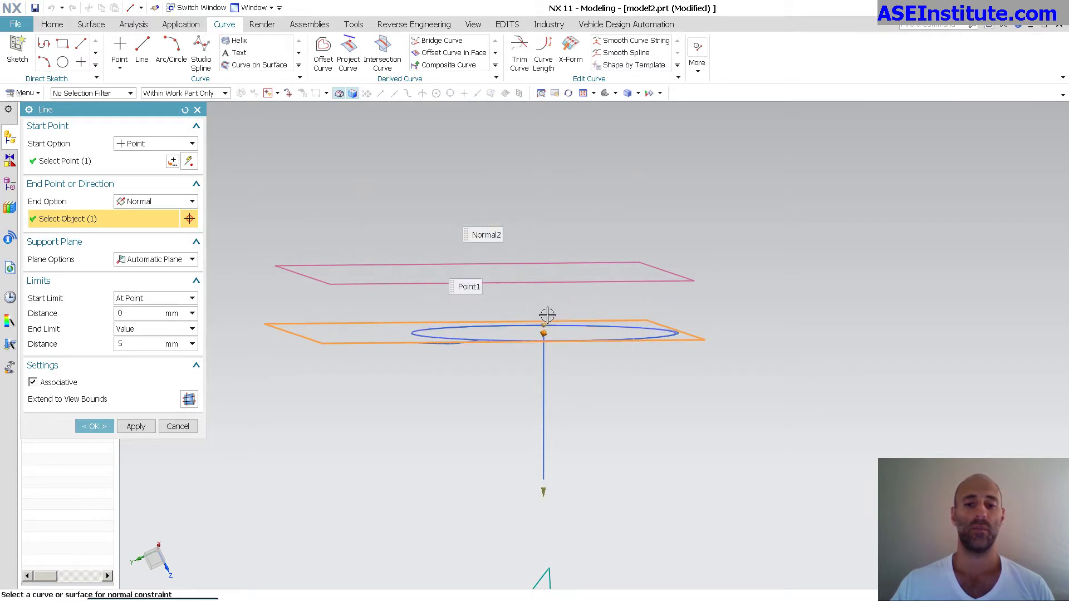
{"action": "left_click_drag", "start_coordinate": [545, 324], "coordinate": [558, 85]}
{"action": "scroll", "coordinate": [598, 269], "scroll_direction": "down", "scroll_amount": 6}
{"action": "left_click_drag", "start_coordinate": [489, 425], "coordinate": [491, 476]}
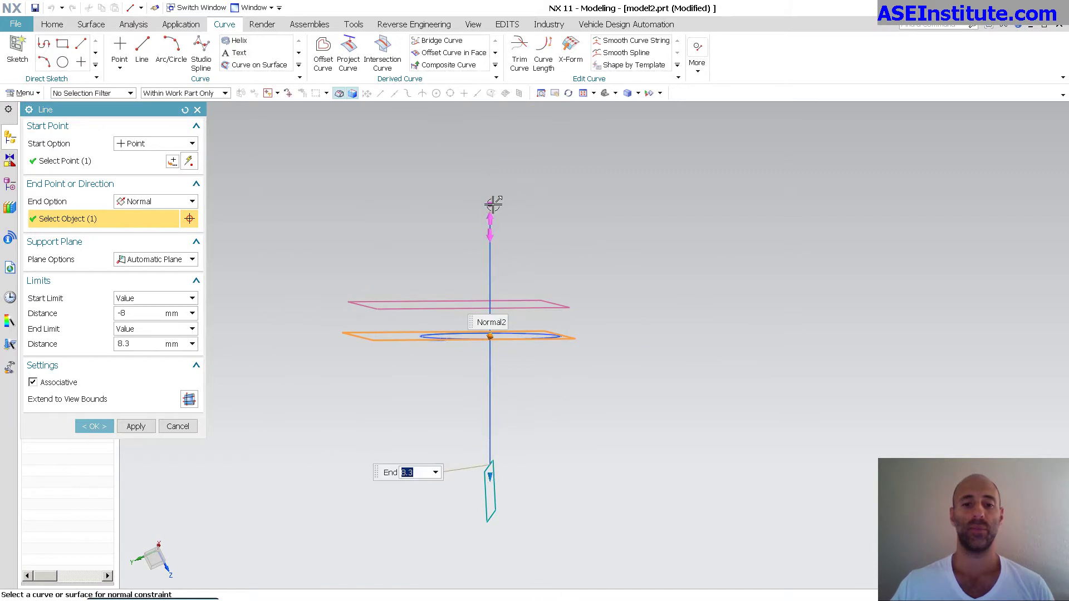
{"action": "left_click_drag", "start_coordinate": [493, 205], "coordinate": [493, 149]}
{"action": "middle_click", "coordinate": [638, 224]}
{"action": "middle_click_drag", "start_coordinate": [647, 231], "coordinate": [655, 235]}
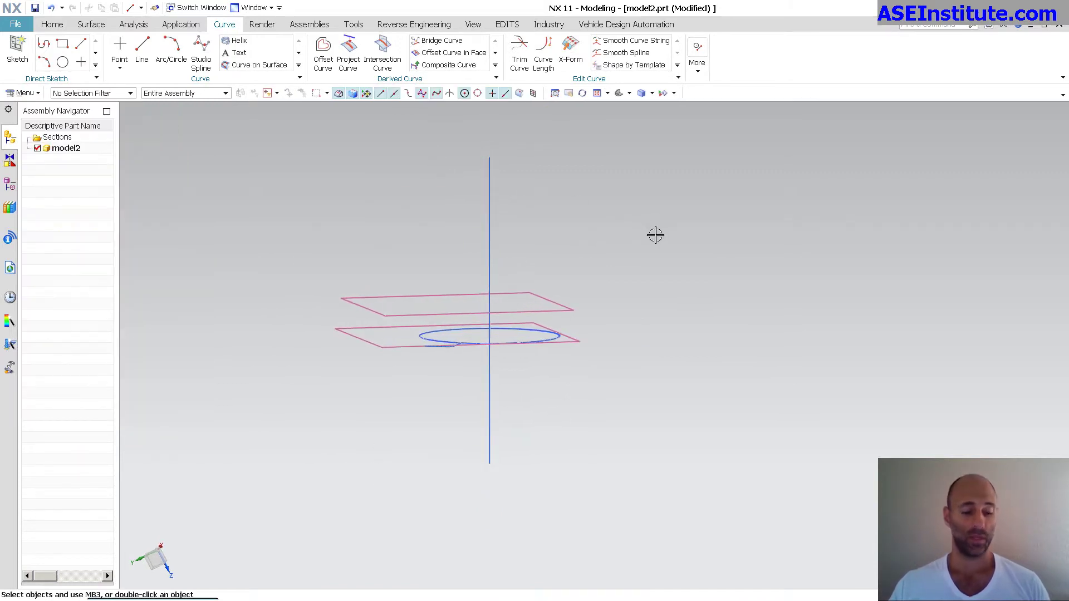
Change the boss axis line's display to green with a 2.00 mm line width
{"action": "key", "text": "ctrl+j"}
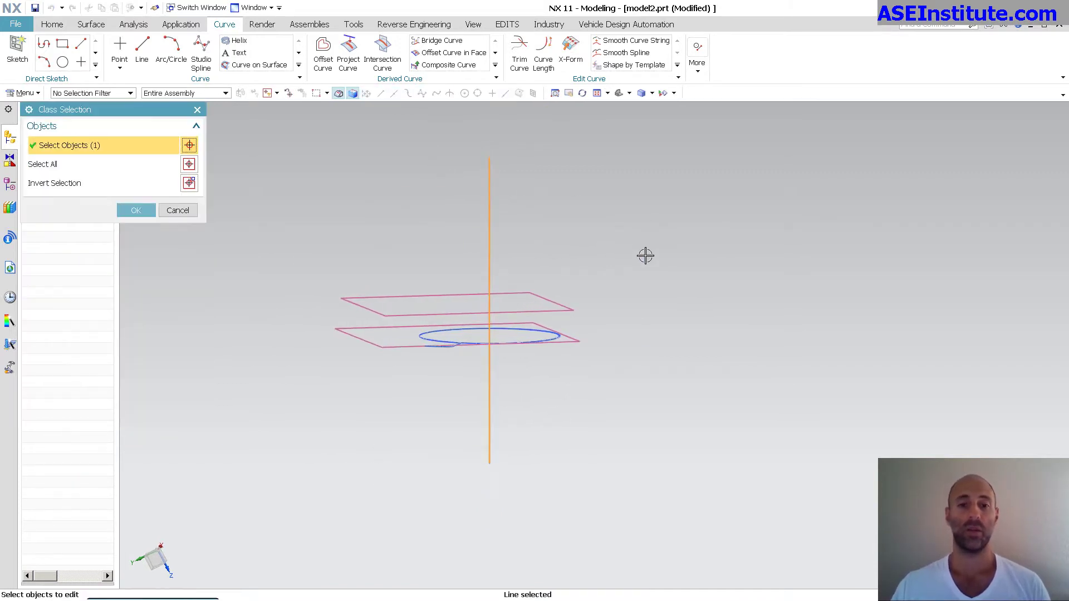
{"action": "left_click", "coordinate": [136, 210]}
{"action": "left_click", "coordinate": [172, 181]}
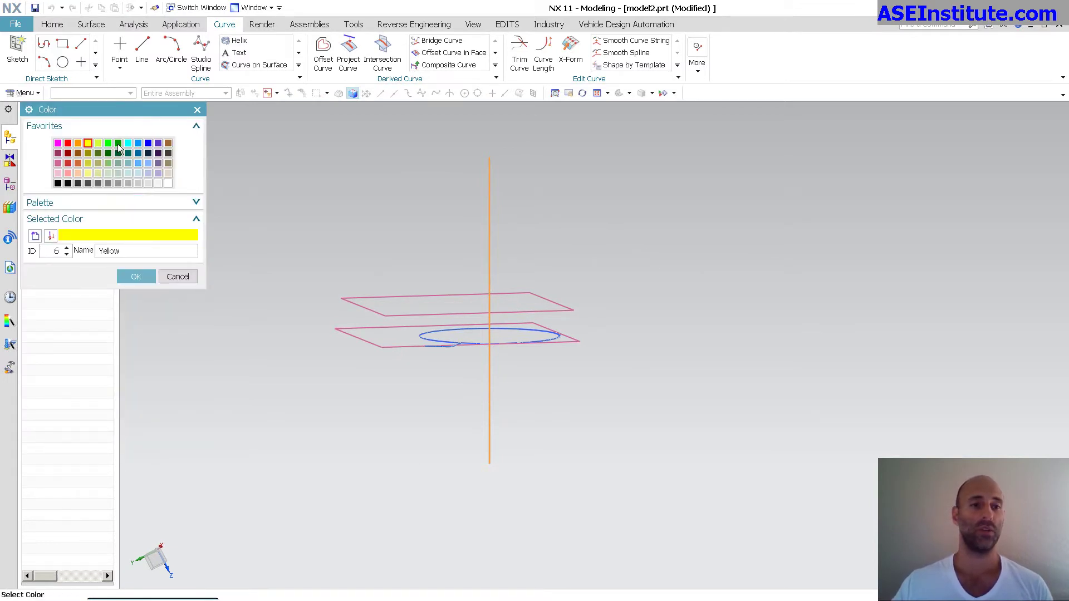
{"action": "left_click", "coordinate": [108, 144]}
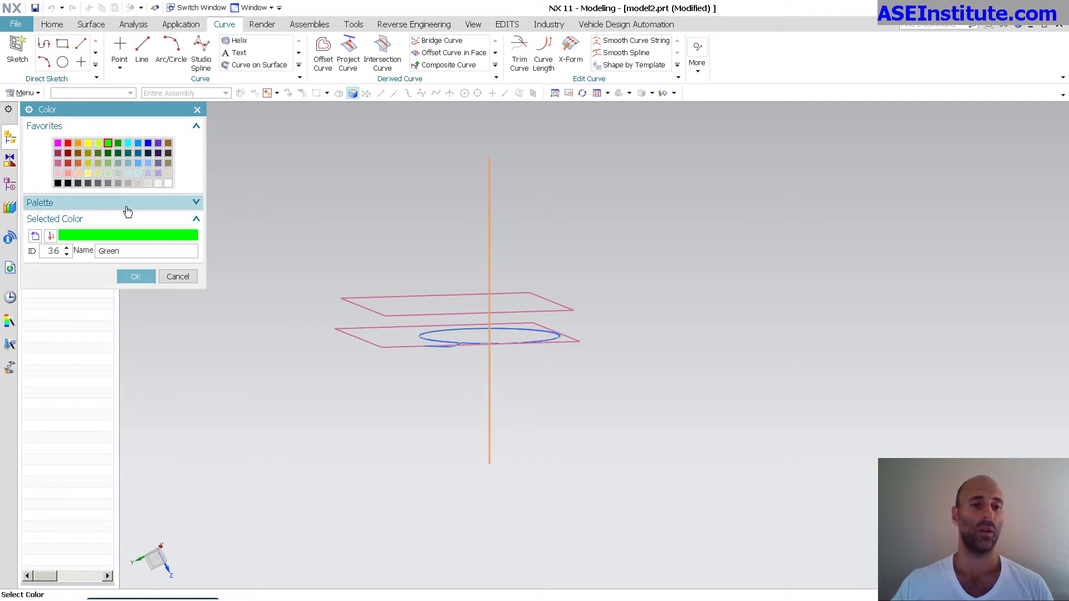
{"action": "left_click", "coordinate": [128, 278]}
{"action": "left_click", "coordinate": [160, 211]}
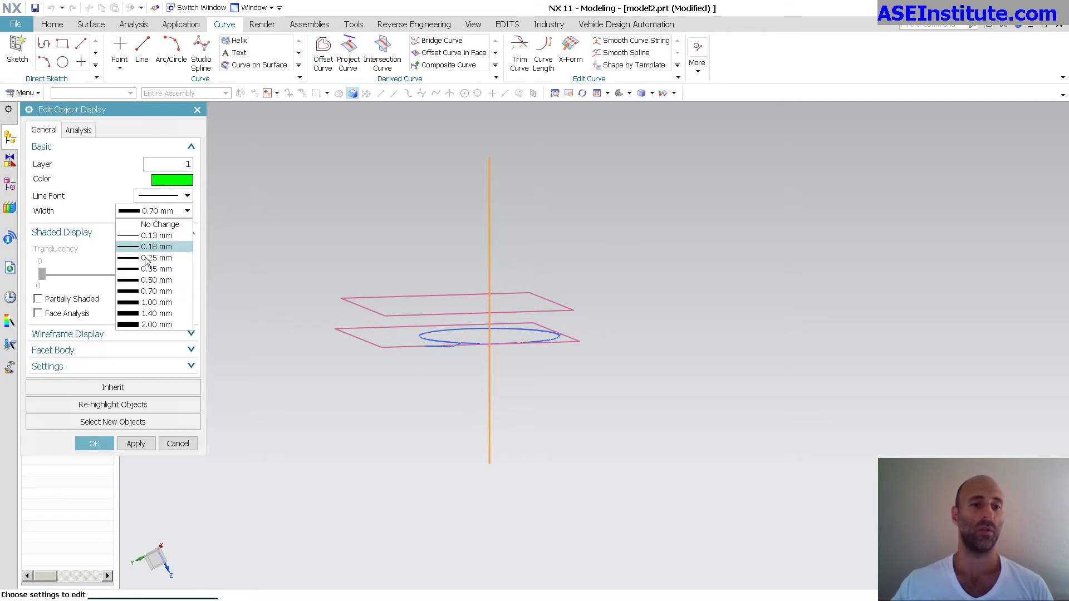
{"action": "left_click", "coordinate": [132, 325]}
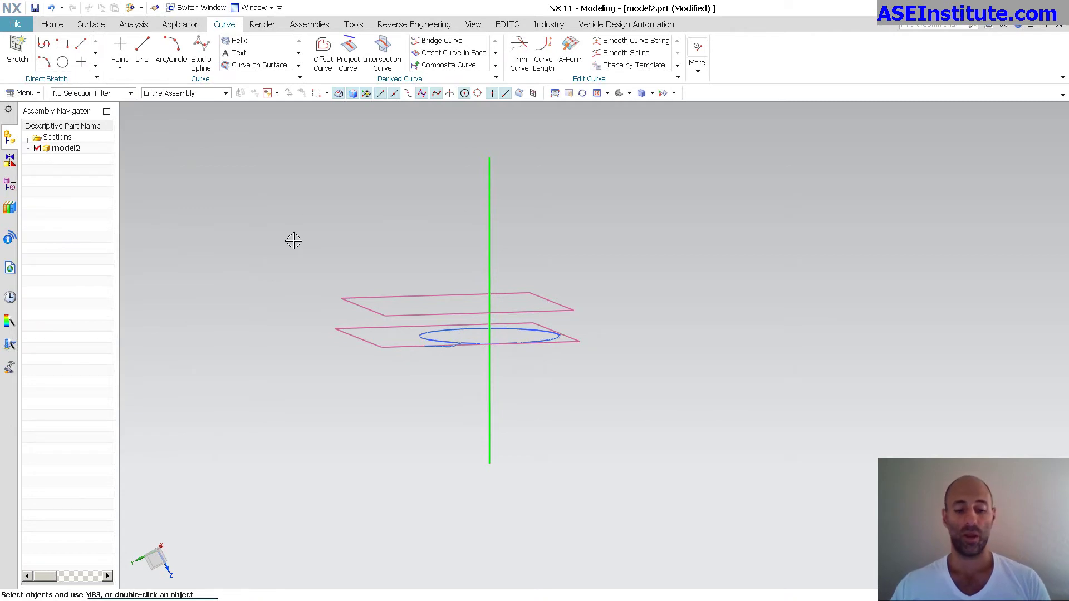
Show the hidden facet body of the top cover again
{"action": "key", "text": "ctrl+shift+k"}
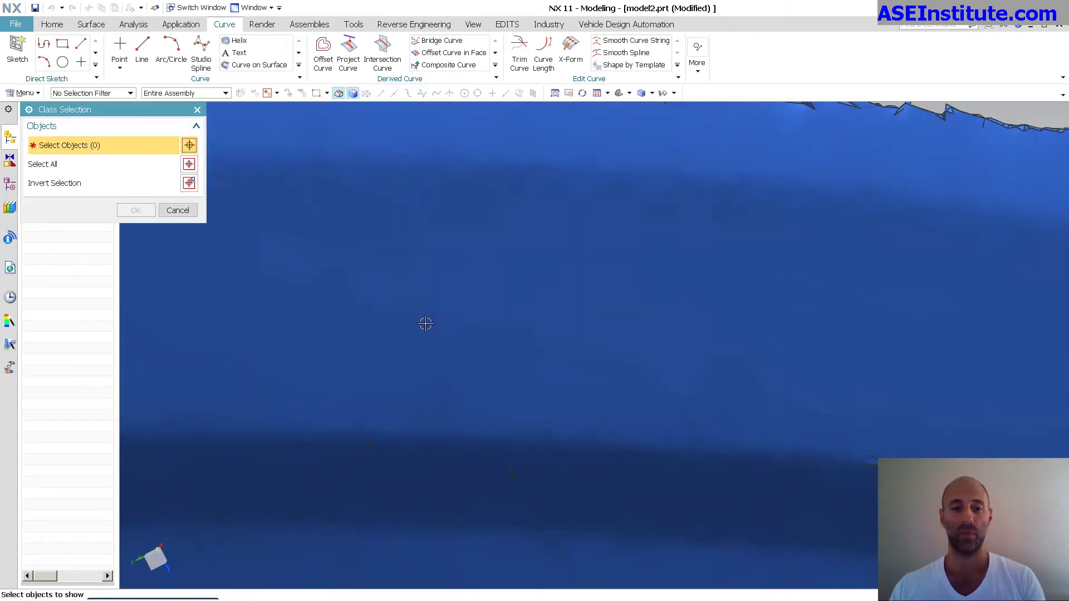
{"action": "left_click", "coordinate": [431, 317]}
{"action": "middle_click", "coordinate": [436, 315]}
{"action": "middle_click_drag", "start_coordinate": [430, 315], "coordinate": [172, 178]}
{"action": "scroll", "coordinate": [685, 385], "scroll_direction": "down", "scroll_amount": 5}
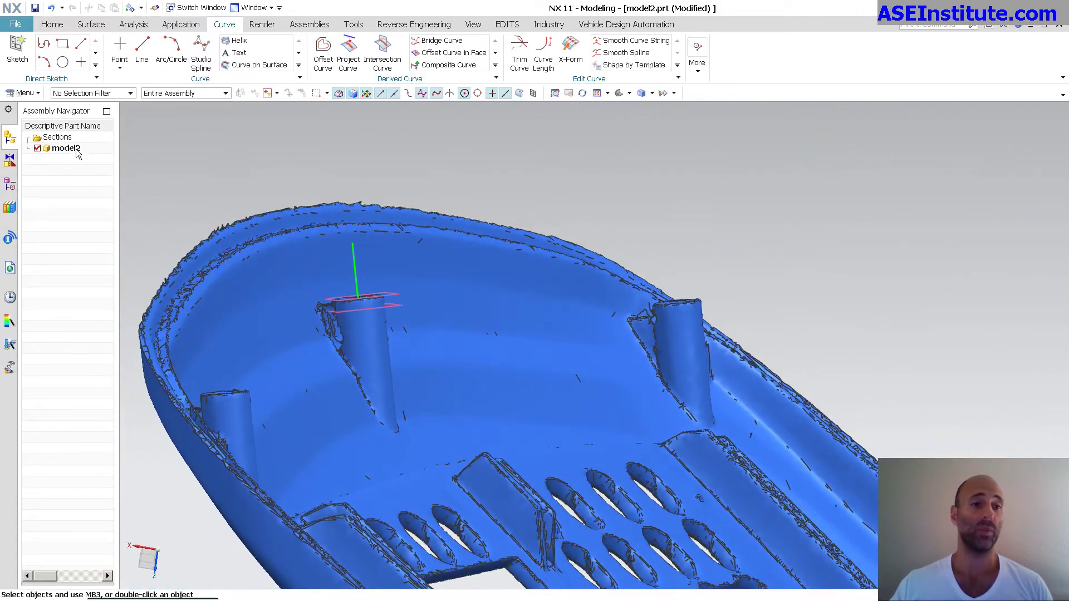
Return to the parent assembly1, make it the work part and bring both scanned parts into view
{"action": "left_click", "coordinate": [183, 159]}
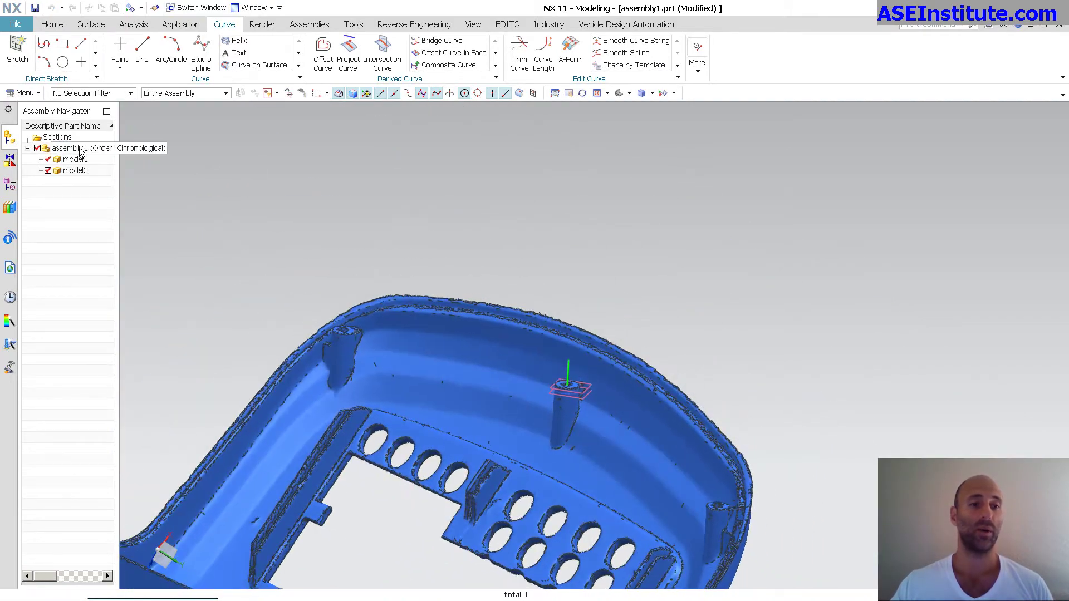
{"action": "left_click", "coordinate": [83, 151]}
{"action": "key", "text": "Home"}
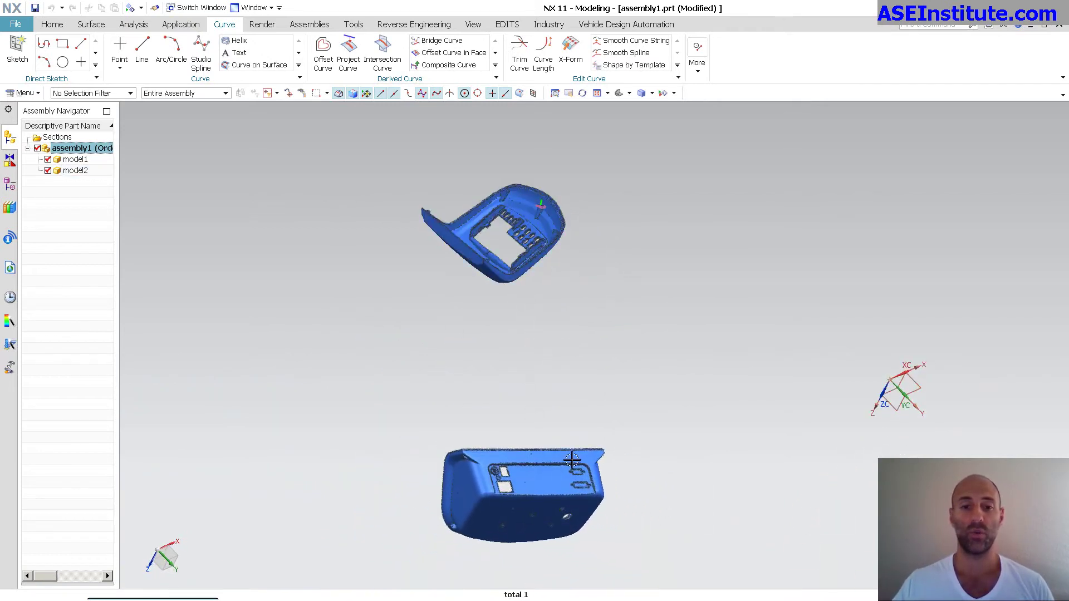
{"action": "middle_click_drag", "start_coordinate": [545, 268], "coordinate": [728, 301]}
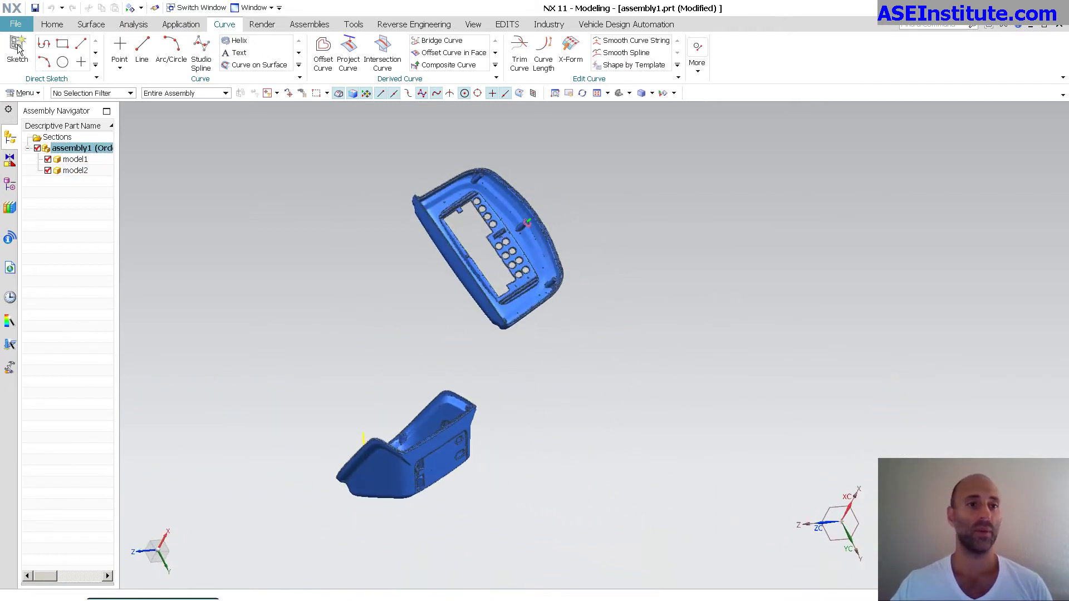
Select the top cover component model2 for a dynamic Move Component operation and begin reorienting it with the handles
{"action": "left_click", "coordinate": [51, 24]}
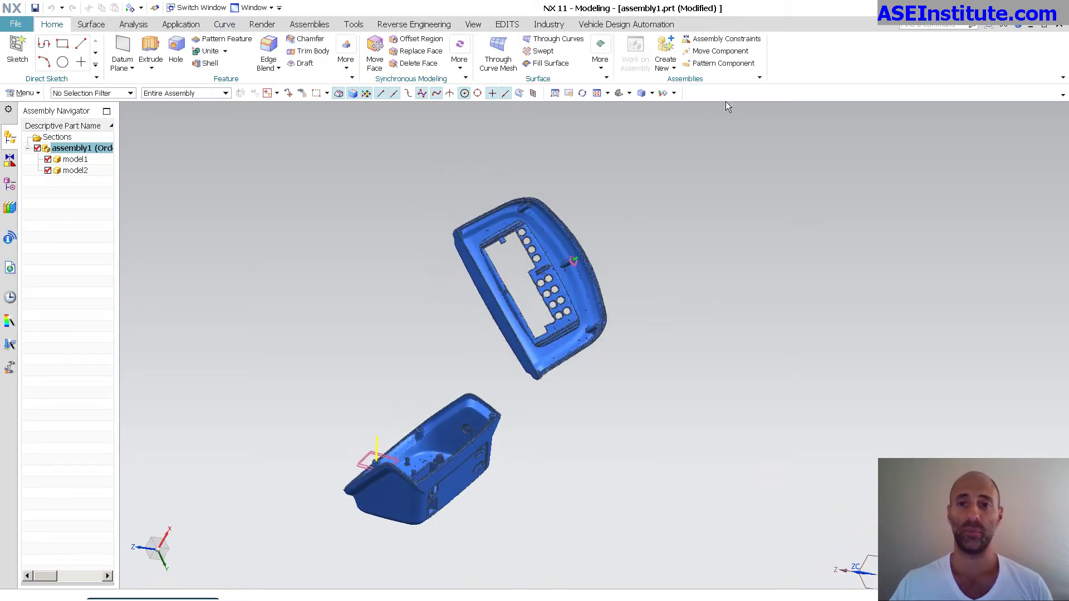
{"action": "left_click", "coordinate": [588, 273]}
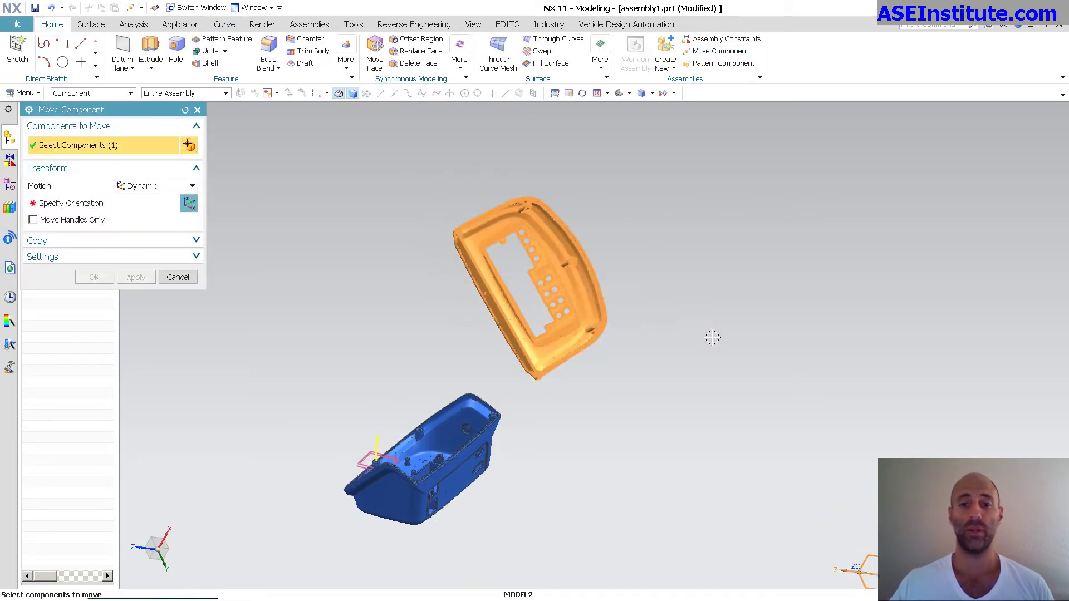
{"action": "middle_click_drag", "start_coordinate": [723, 339], "coordinate": [618, 302]}
{"action": "left_click", "coordinate": [90, 203]}
{"action": "middle_click_drag", "start_coordinate": [657, 415], "coordinate": [594, 259]}
{"action": "left_click_drag", "start_coordinate": [614, 208], "coordinate": [656, 172]}
{"action": "middle_click_drag", "start_coordinate": [655, 195], "coordinate": [632, 152]}
{"action": "left_click_drag", "start_coordinate": [651, 163], "coordinate": [680, 172]}
Rotate the top cover with the dynamic handles so it faces the same way as the base
{"action": "middle_click_drag", "start_coordinate": [688, 181], "coordinate": [639, 230]}
{"action": "left_click_drag", "start_coordinate": [621, 220], "coordinate": [595, 218]}
{"action": "middle_click_drag", "start_coordinate": [594, 214], "coordinate": [590, 179]}
{"action": "left_click_drag", "start_coordinate": [587, 174], "coordinate": [580, 173]}
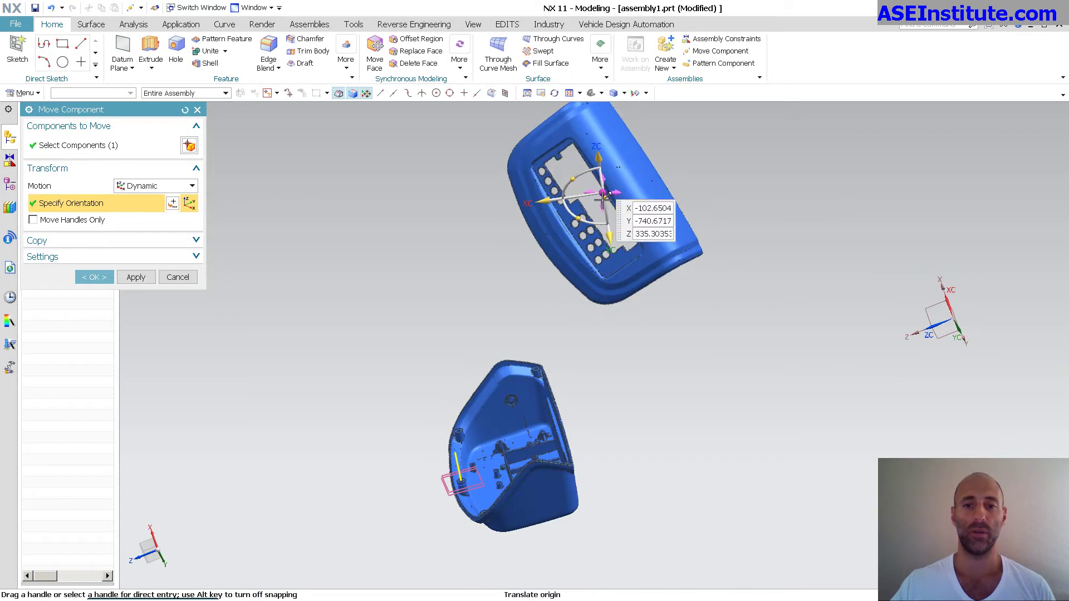
{"action": "middle_click_drag", "start_coordinate": [604, 207], "coordinate": [643, 195]}
{"action": "left_click_drag", "start_coordinate": [647, 201], "coordinate": [637, 176]}
{"action": "middle_click_drag", "start_coordinate": [646, 223], "coordinate": [615, 184]}
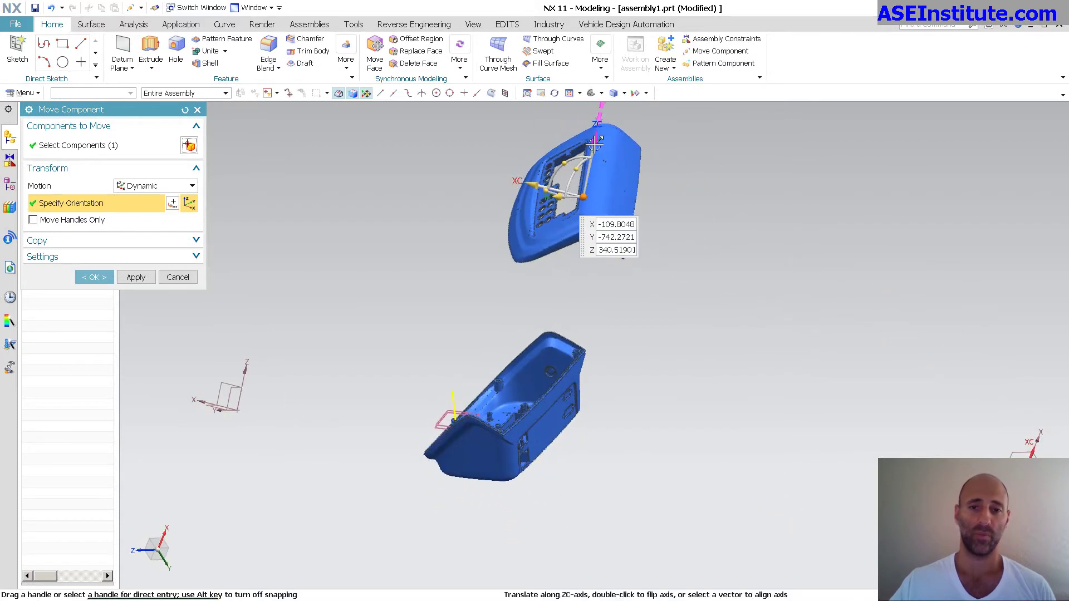
Move the top cover close to the base, refine its rotation with the handles and finish the move
{"action": "left_click_drag", "start_coordinate": [616, 183], "coordinate": [627, 384]}
{"action": "middle_click_drag", "start_coordinate": [627, 383], "coordinate": [752, 329]}
{"action": "left_click", "coordinate": [763, 258]}
{"action": "left_click_drag", "start_coordinate": [763, 257], "coordinate": [652, 299]}
{"action": "middle_click_drag", "start_coordinate": [725, 318], "coordinate": [685, 222]}
{"action": "scroll", "coordinate": [704, 305], "scroll_direction": "up", "scroll_amount": 4}
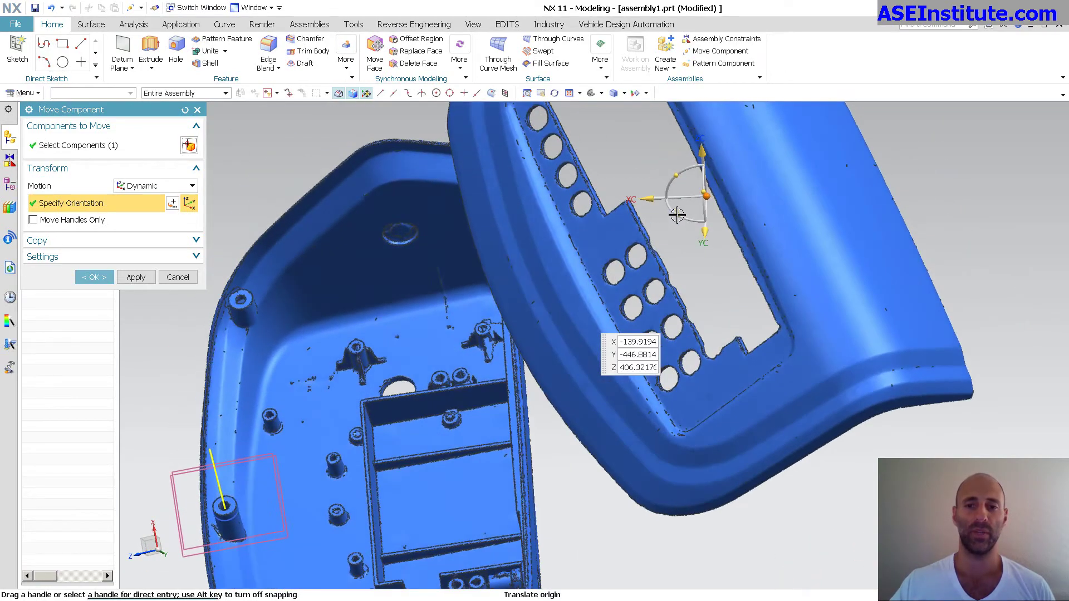
{"action": "left_click_drag", "start_coordinate": [677, 201], "coordinate": [666, 205]}
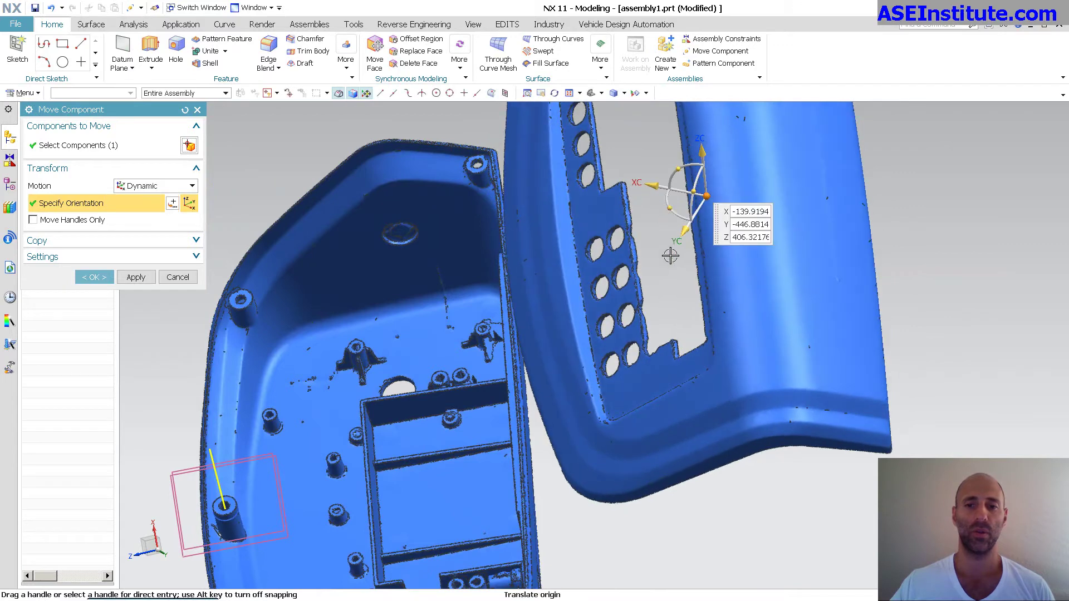
{"action": "middle_click", "coordinate": [662, 274]}
Add a Touch Align assembly constraint between the boss axis line of the base and that of the top cover
{"action": "middle_click_drag", "start_coordinate": [659, 279], "coordinate": [619, 315]}
{"action": "scroll", "coordinate": [619, 315], "scroll_direction": "up", "scroll_amount": 3}
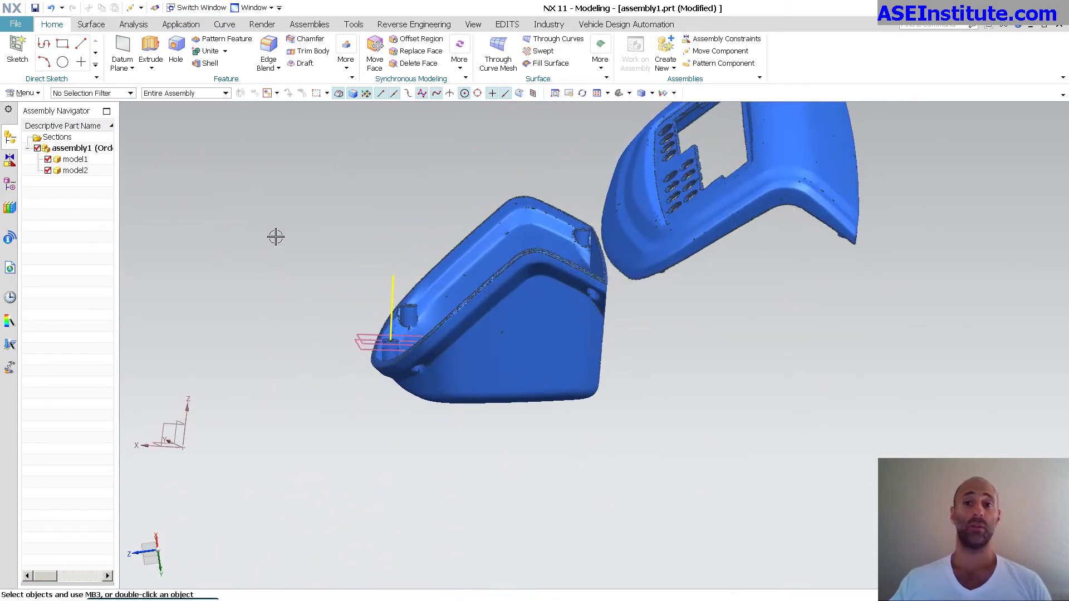
{"action": "left_click", "coordinate": [722, 40]}
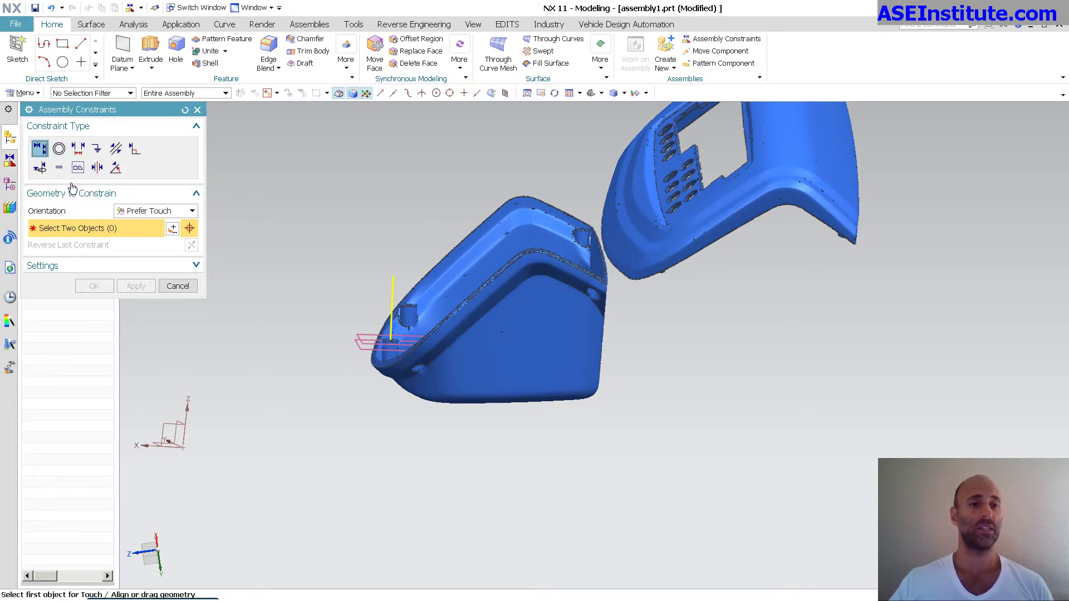
{"action": "middle_click_drag", "start_coordinate": [453, 415], "coordinate": [417, 294]}
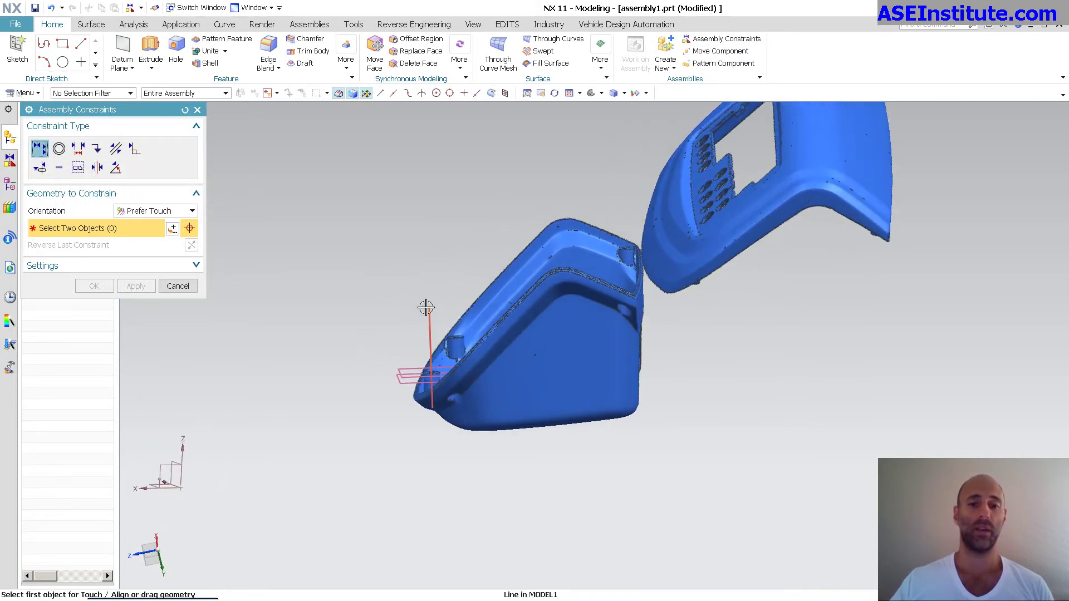
{"action": "left_click", "coordinate": [426, 308]}
{"action": "middle_click_drag", "start_coordinate": [719, 446], "coordinate": [706, 278]}
{"action": "left_click", "coordinate": [624, 234]}
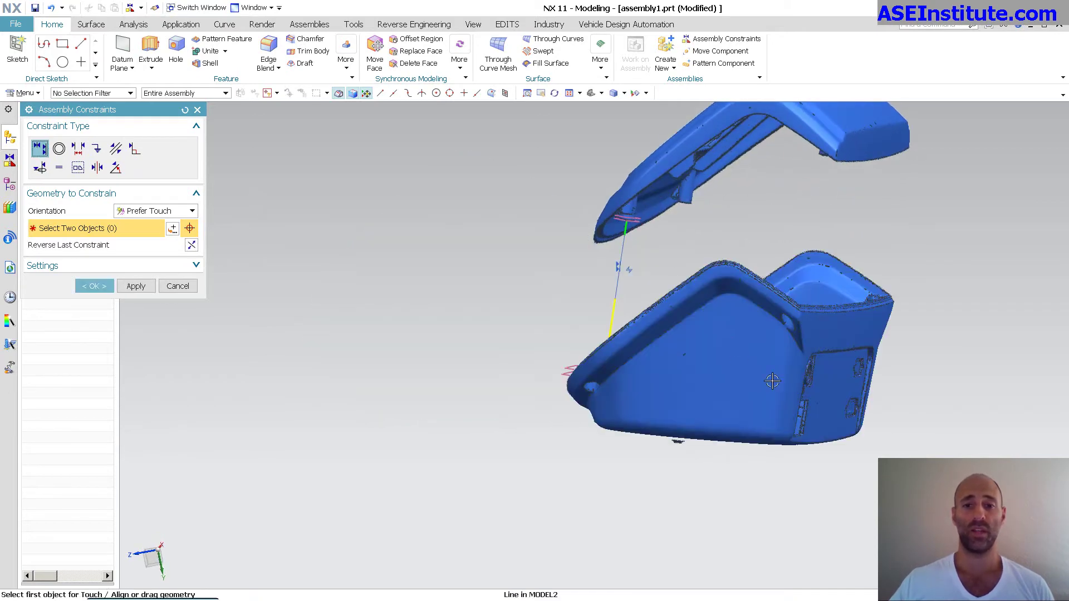
{"action": "middle_click_drag", "start_coordinate": [624, 235], "coordinate": [394, 332]}
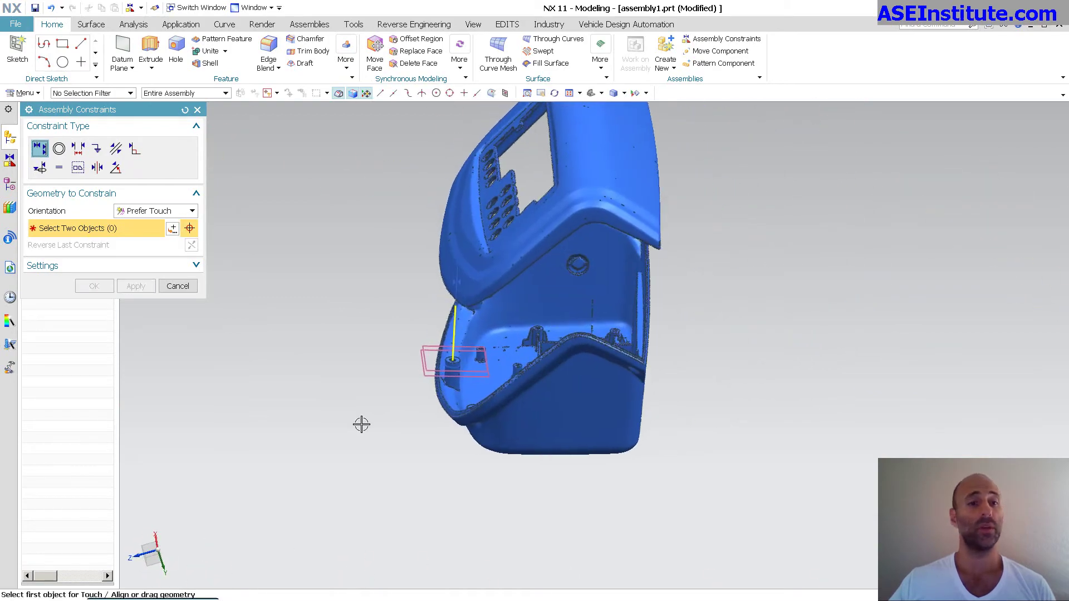
Constrain the boss datum planes of the base and the top cover to touch, and finish the assembly constraints
{"action": "scroll", "coordinate": [372, 398], "scroll_direction": "up", "scroll_amount": 5}
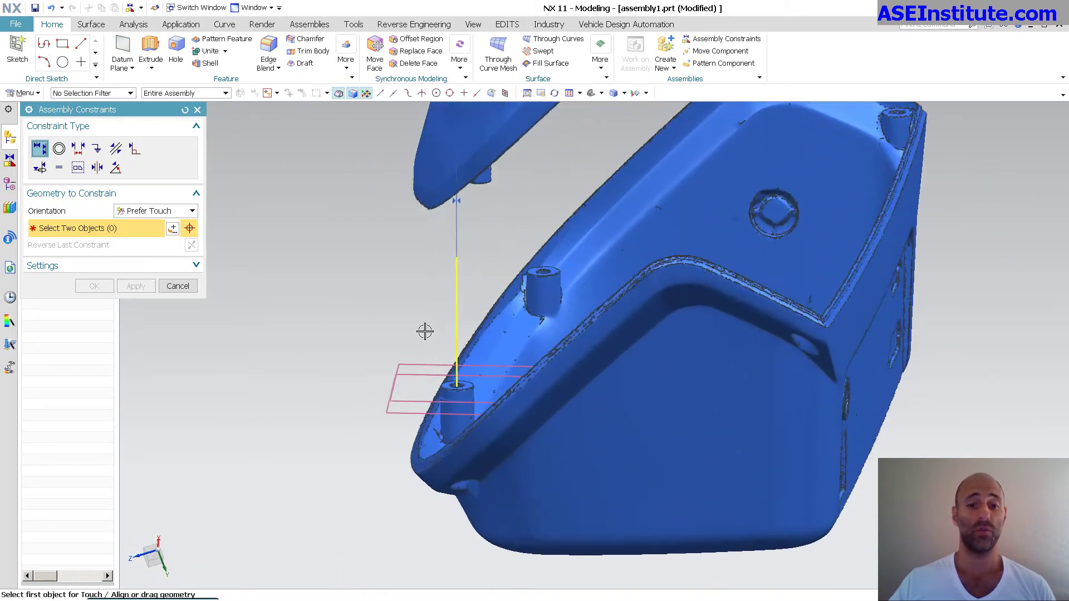
{"action": "middle_click_drag", "start_coordinate": [372, 333], "coordinate": [422, 245]}
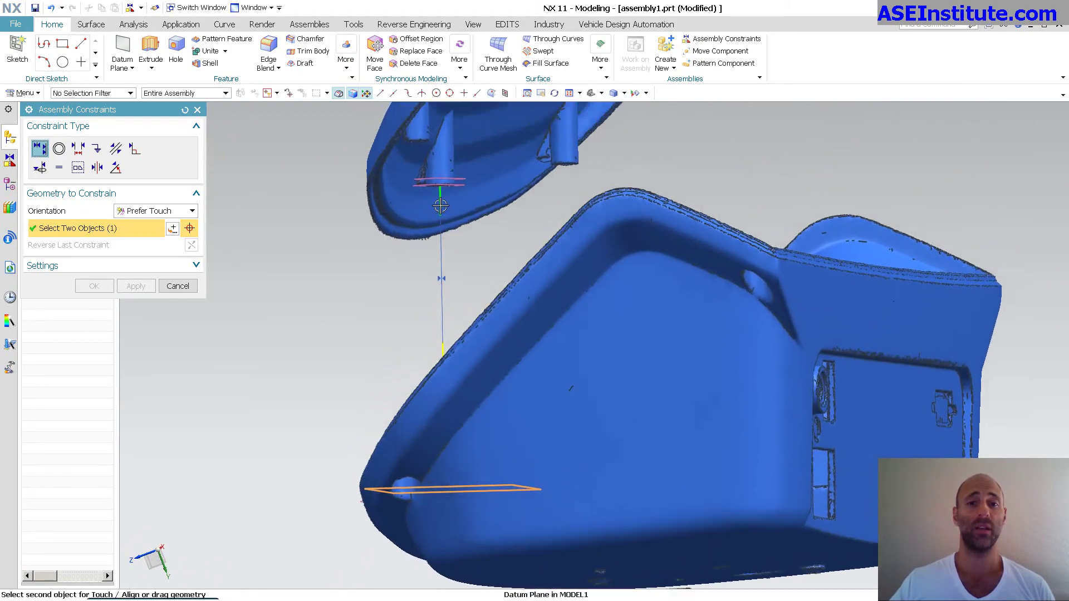
{"action": "left_click", "coordinate": [441, 209]}
{"action": "middle_click_drag", "start_coordinate": [441, 317], "coordinate": [253, 303]}
{"action": "left_click", "coordinate": [136, 286]}
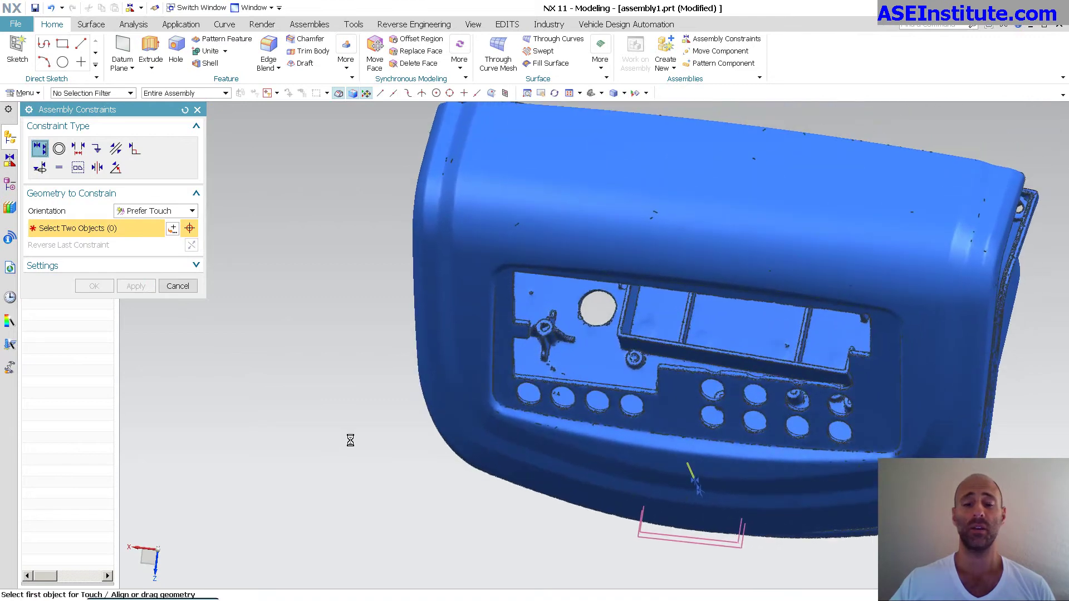
{"action": "left_click", "coordinate": [192, 288]}
Start a dynamic Move Component operation on the top cover with Move Handles Only enabled
{"action": "middle_click_drag", "start_coordinate": [212, 331], "coordinate": [288, 395]}
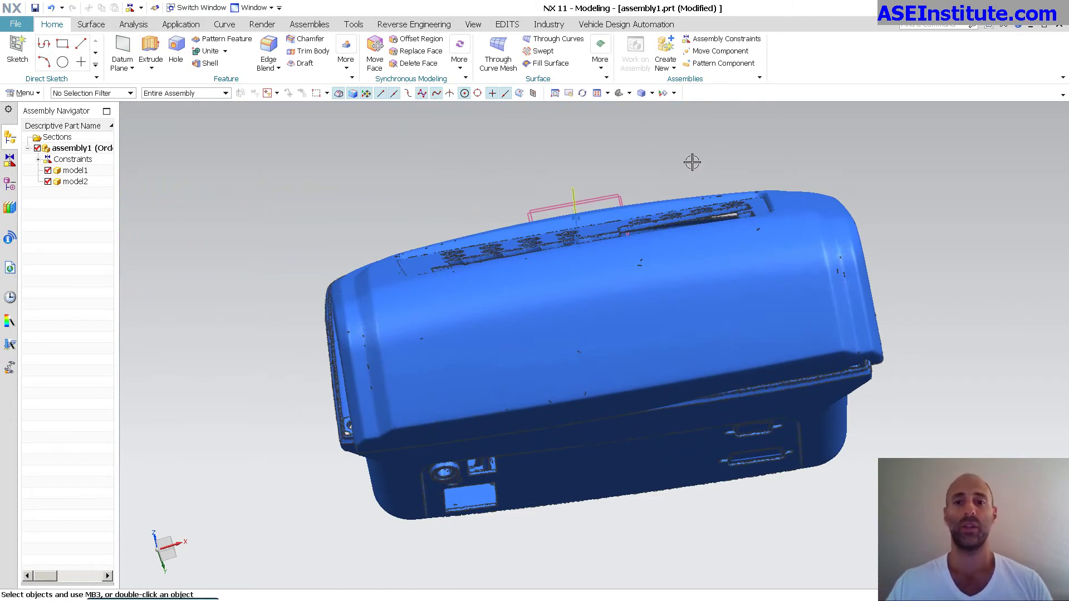
{"action": "left_click", "coordinate": [719, 53]}
{"action": "left_click", "coordinate": [490, 353]}
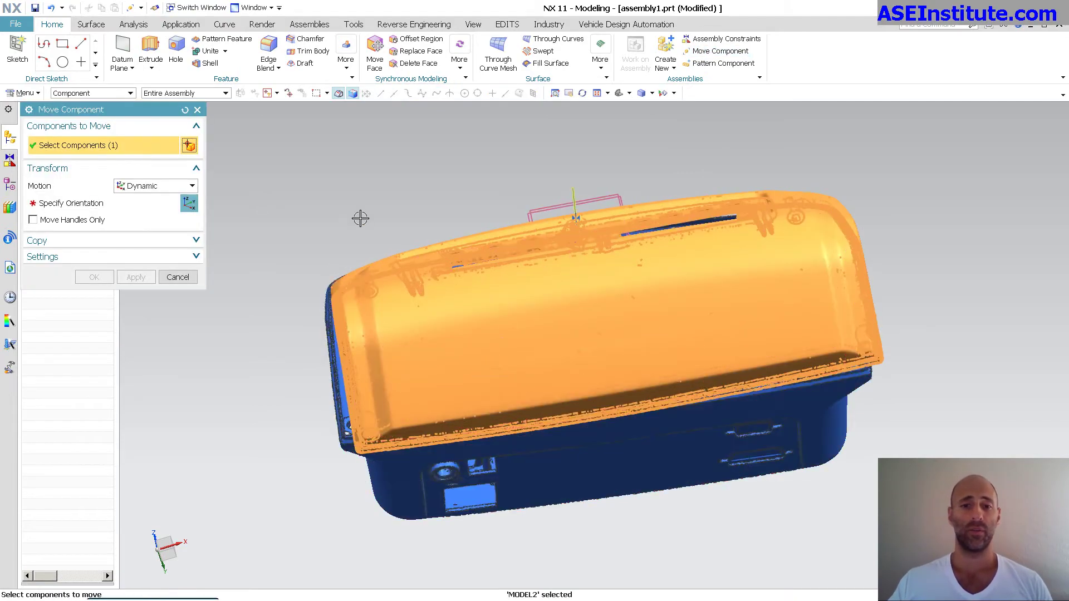
{"action": "left_click", "coordinate": [89, 207]}
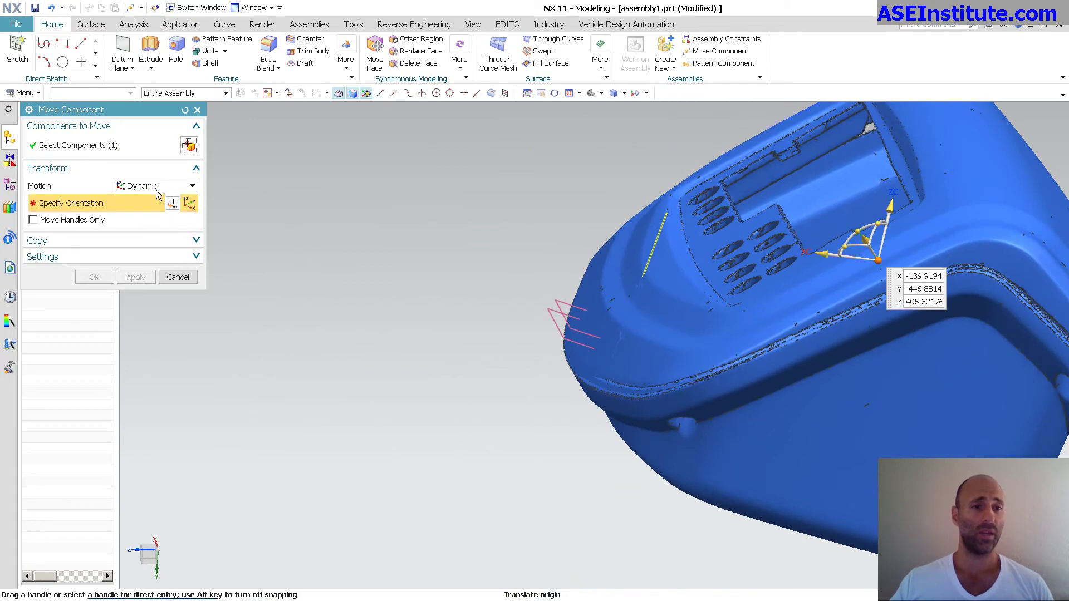
{"action": "left_click", "coordinate": [67, 218]}
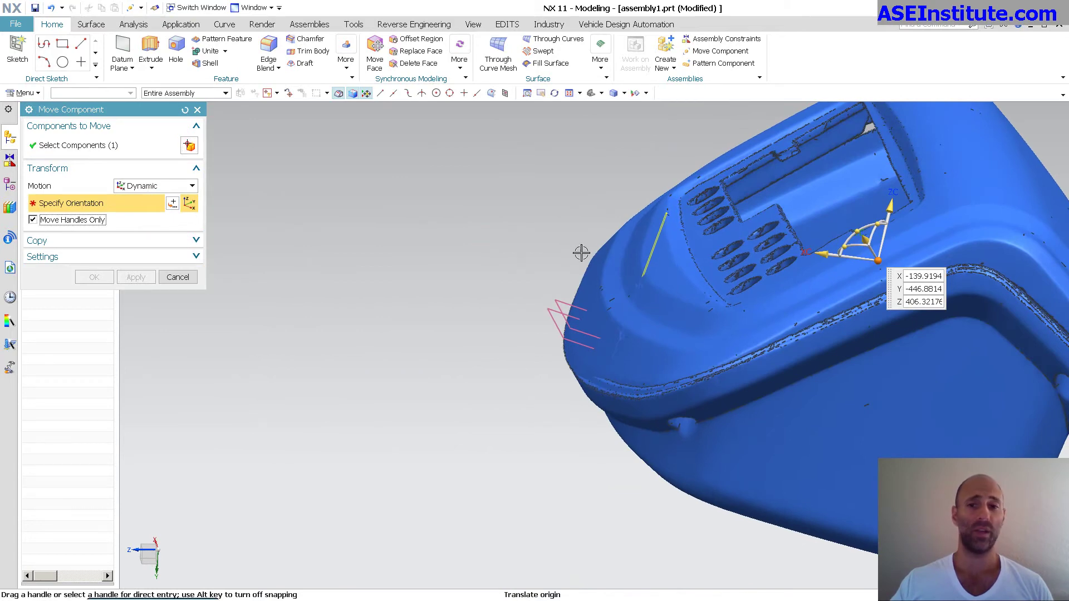
{"action": "left_click", "coordinate": [901, 209]}
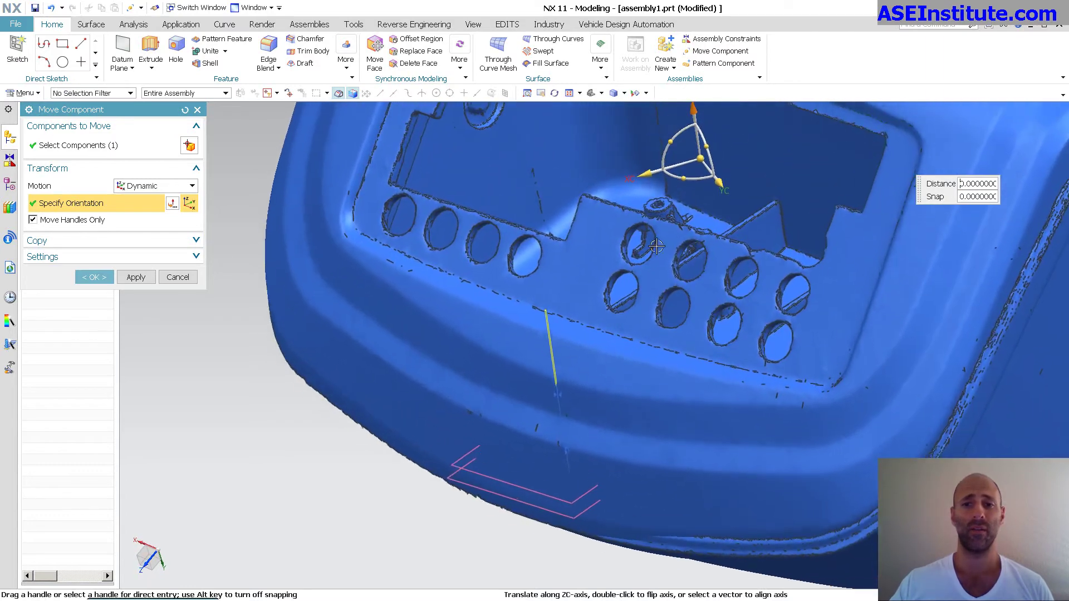
Place the origin of the move handles on the upper endpoint of the boss axis line
{"action": "left_click_drag", "start_coordinate": [700, 159], "coordinate": [552, 364]}
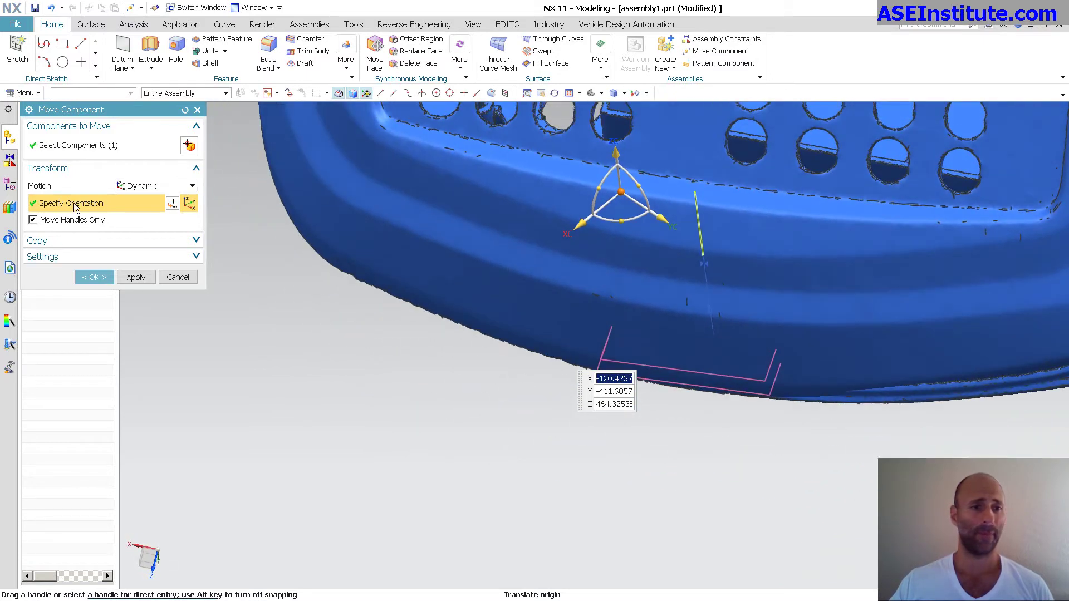
{"action": "left_click", "coordinate": [101, 223]}
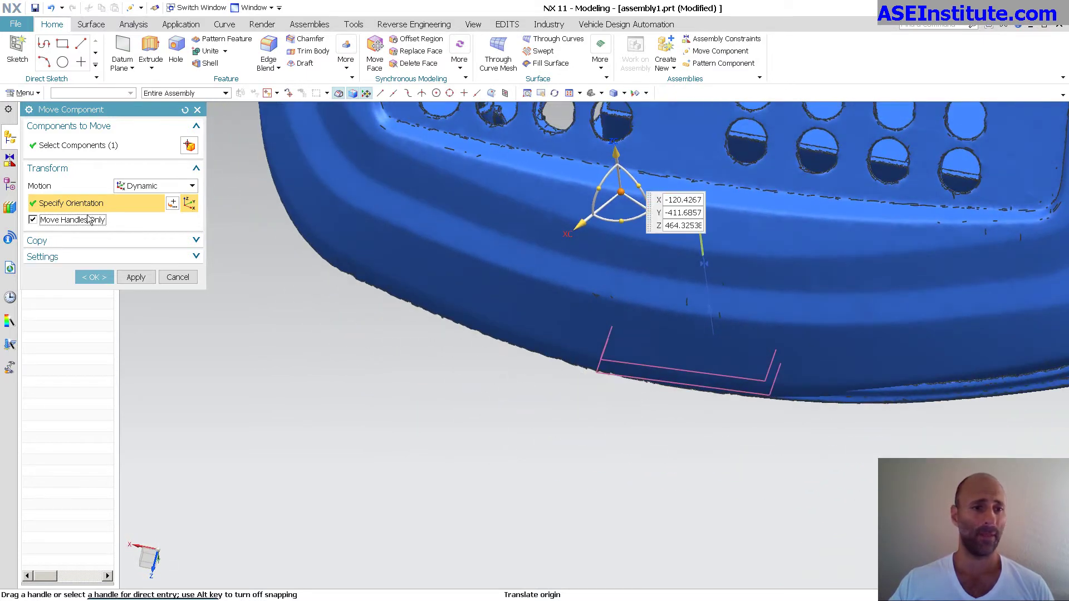
{"action": "left_click", "coordinate": [172, 203]}
{"action": "middle_click_drag", "start_coordinate": [561, 236], "coordinate": [685, 323]}
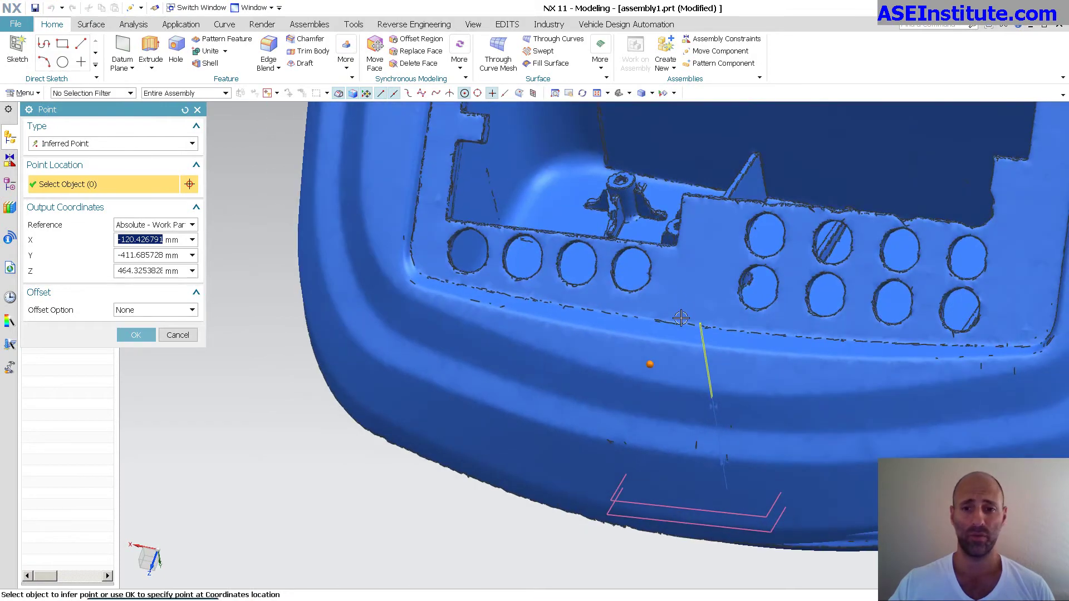
{"action": "left_click", "coordinate": [700, 324]}
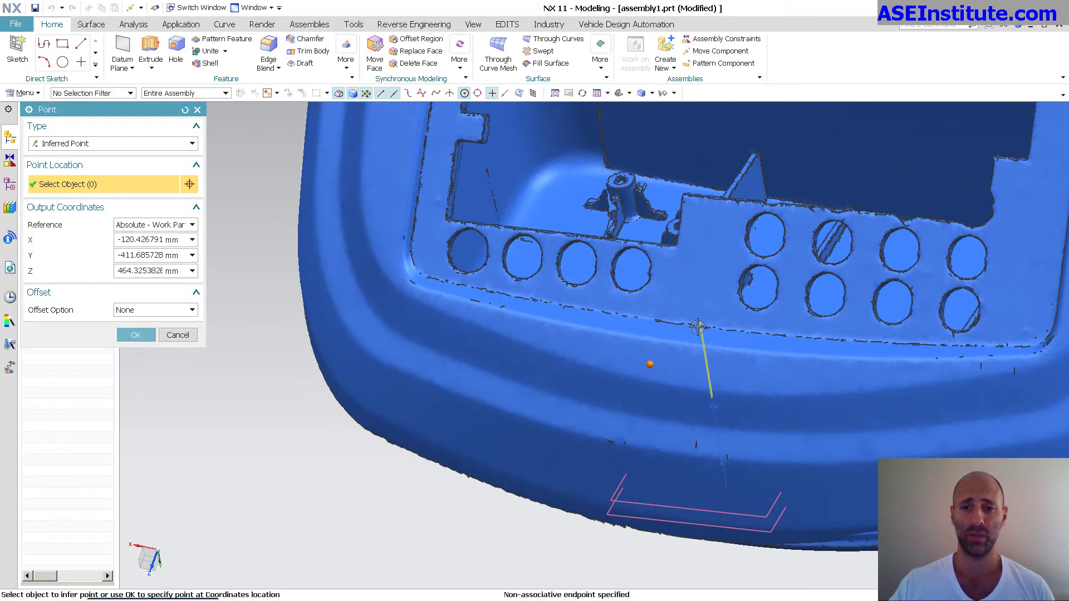
{"action": "left_click", "coordinate": [144, 335]}
Align the ZC axis of the move handles with the boss axis line
{"action": "middle_click_drag", "start_coordinate": [291, 419], "coordinate": [241, 421]}
{"action": "right_click", "coordinate": [241, 422]}
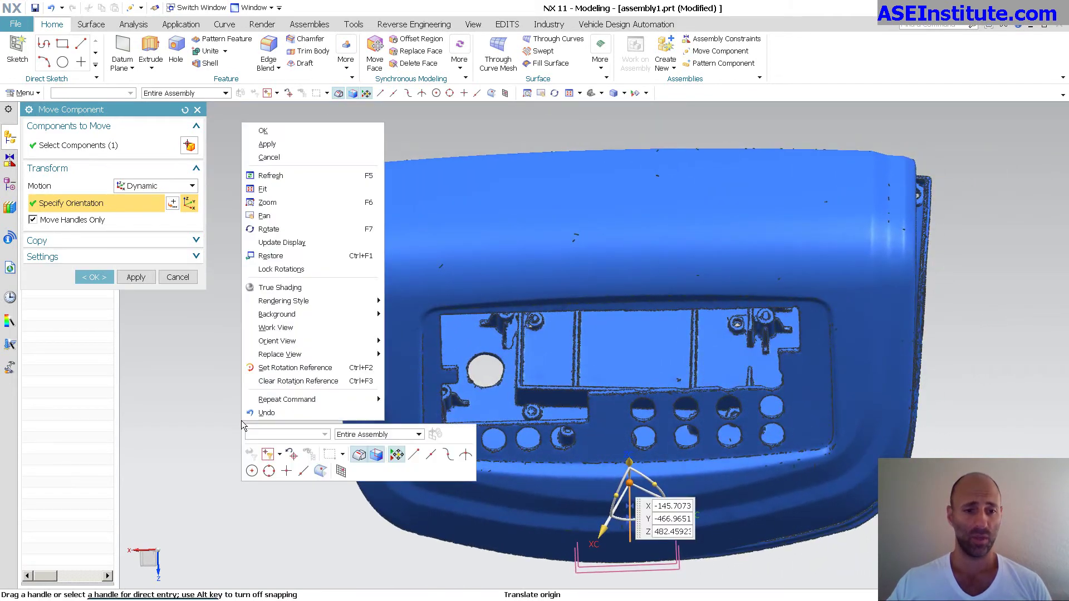
{"action": "left_click", "coordinate": [285, 373]}
{"action": "left_click", "coordinate": [616, 446]}
{"action": "scroll", "coordinate": [543, 543], "scroll_direction": "up", "scroll_amount": 1}
{"action": "middle_click_drag", "start_coordinate": [538, 549], "coordinate": [510, 216], "text": "shift"}
{"action": "left_click_drag", "start_coordinate": [510, 216], "coordinate": [539, 220]}
{"action": "middle_click_drag", "start_coordinate": [539, 220], "coordinate": [537, 245]}
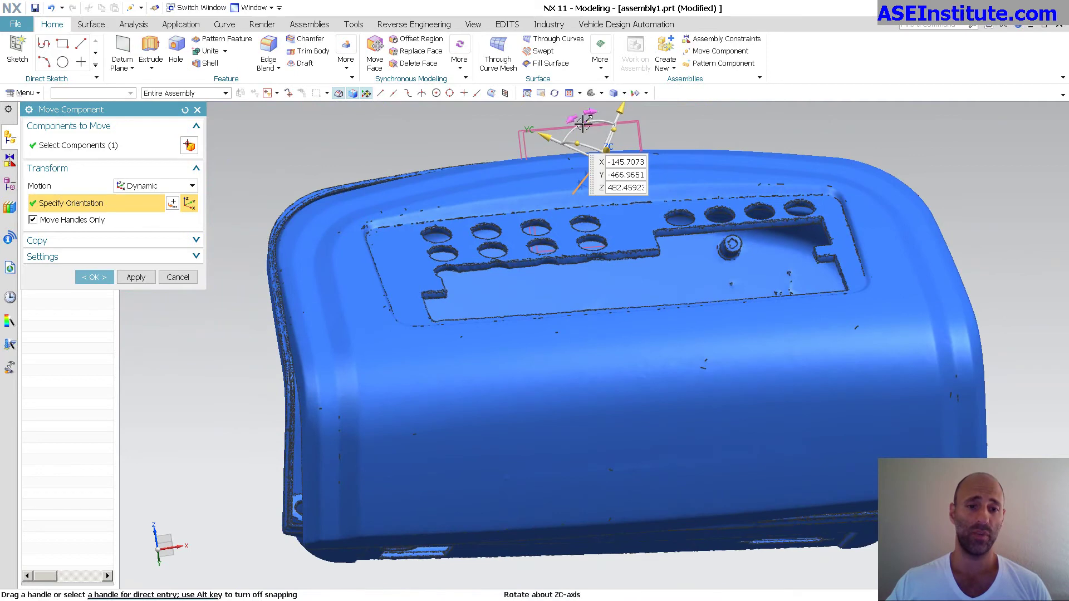
Disable Move Handles Only, rotate the top cover about the ZC axis until it lines up with the base, and accept the move
{"action": "left_click_drag", "start_coordinate": [588, 122], "coordinate": [590, 122]}
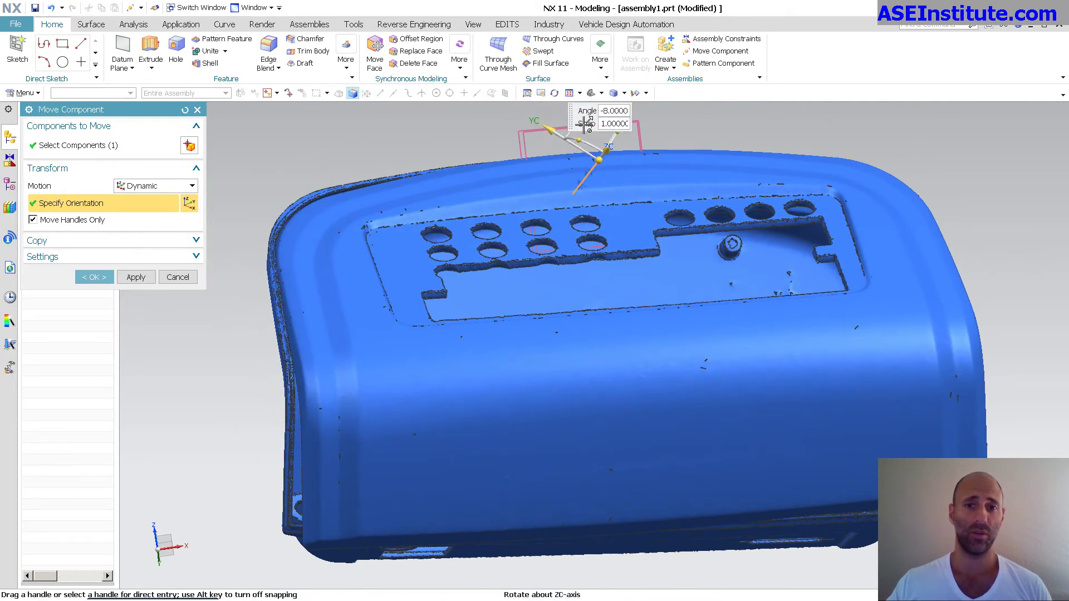
{"action": "left_click", "coordinate": [78, 222]}
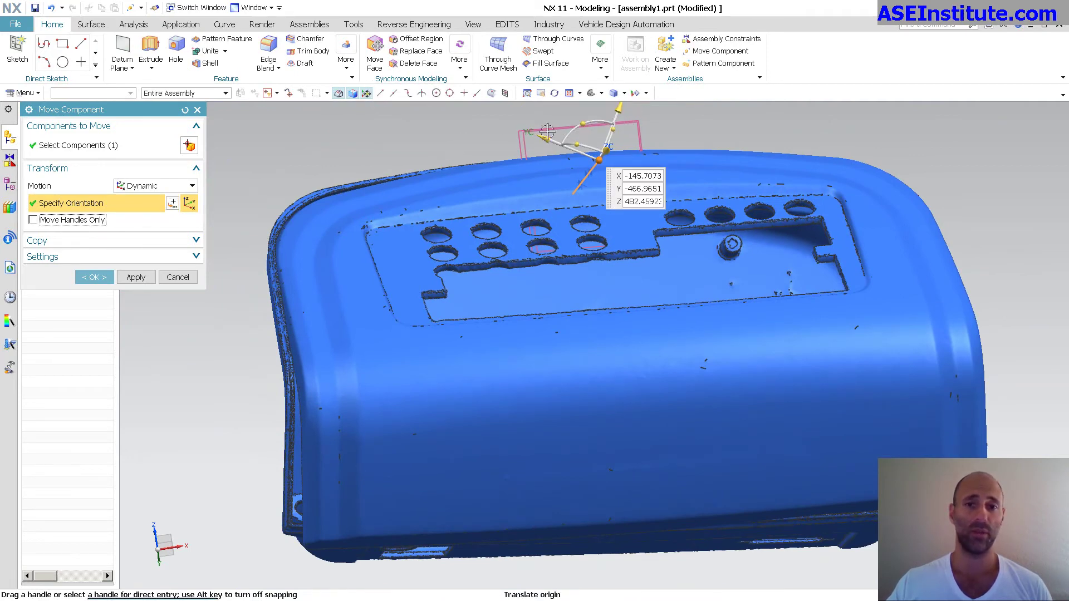
{"action": "left_click_drag", "start_coordinate": [585, 122], "coordinate": [584, 122]}
{"action": "mouse_move", "coordinate": [719, 296]}
{"action": "middle_mouse_down"}
{"action": "mouse_move", "coordinate": [931, 363]}
{"action": "mouse_move", "coordinate": [472, 477]}
{"action": "mouse_move", "coordinate": [334, 395]}
{"action": "mouse_move", "coordinate": [370, 390]}
{"action": "mouse_move", "coordinate": [334, 334]}
{"action": "middle_mouse_up"}
{"action": "left_click", "coordinate": [94, 277]}
Examine the fit between the top cover and base at the underside screw hole, along the seam and from the front
{"action": "middle_click_drag", "start_coordinate": [294, 405], "coordinate": [294, 406]}
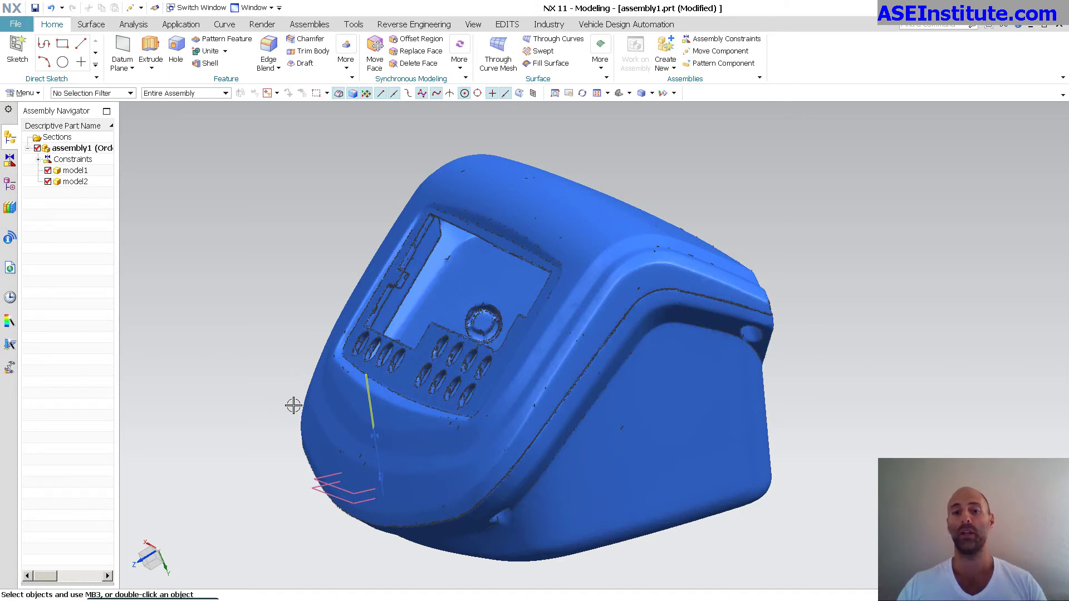
{"action": "middle_click_drag", "start_coordinate": [294, 405], "coordinate": [930, 394]}
{"action": "scroll", "coordinate": [930, 394], "scroll_direction": "up", "scroll_amount": 6}
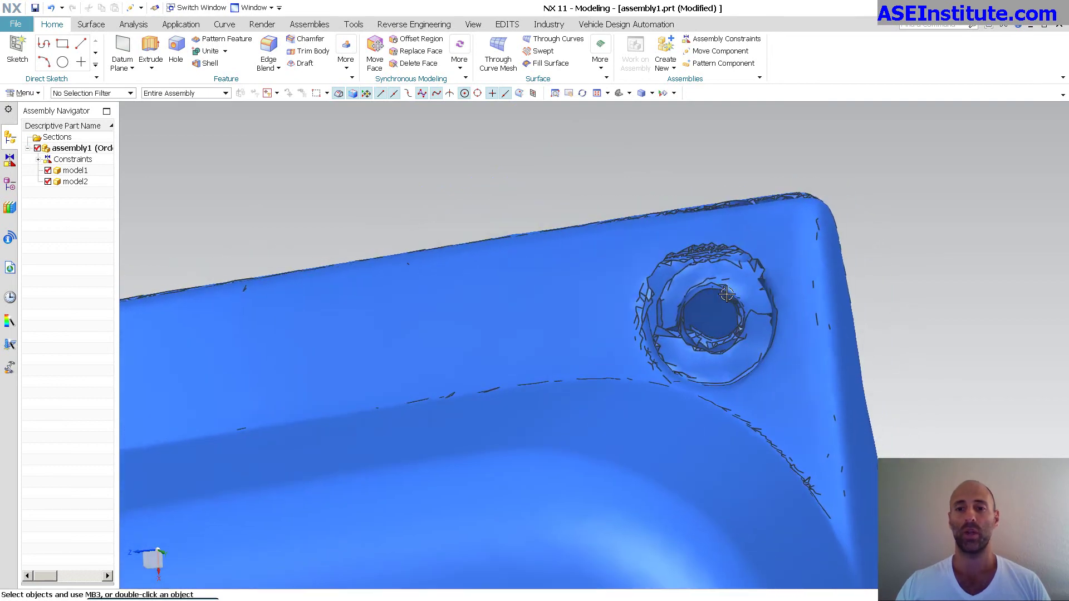
{"action": "middle_click_drag", "start_coordinate": [685, 303], "coordinate": [688, 341]}
{"action": "middle_click_drag", "start_coordinate": [931, 421], "coordinate": [966, 421]}
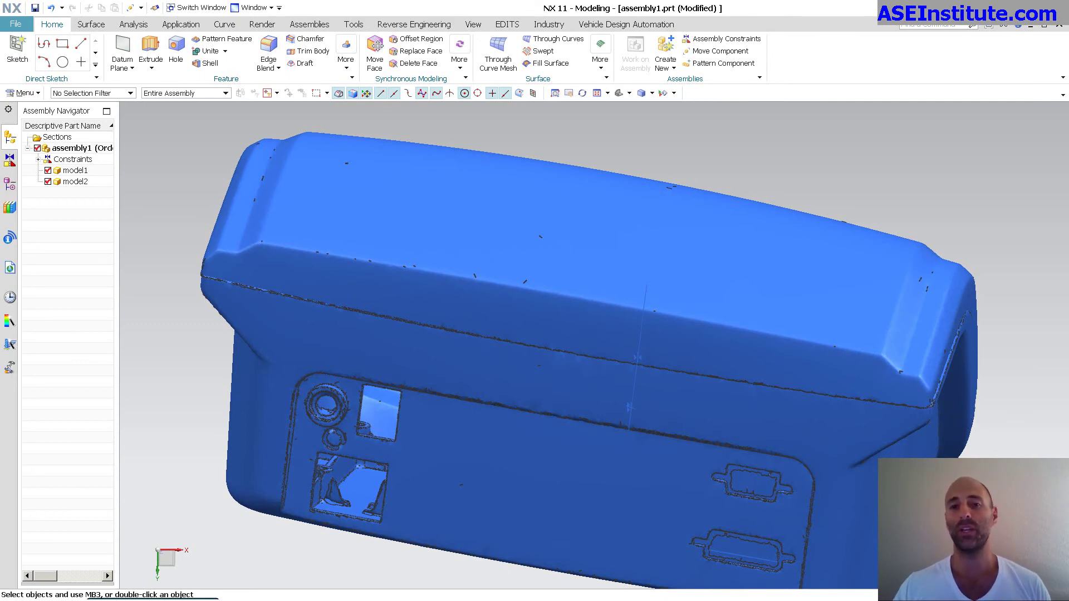
{"action": "middle_click_drag", "start_coordinate": [966, 423], "coordinate": [788, 413]}
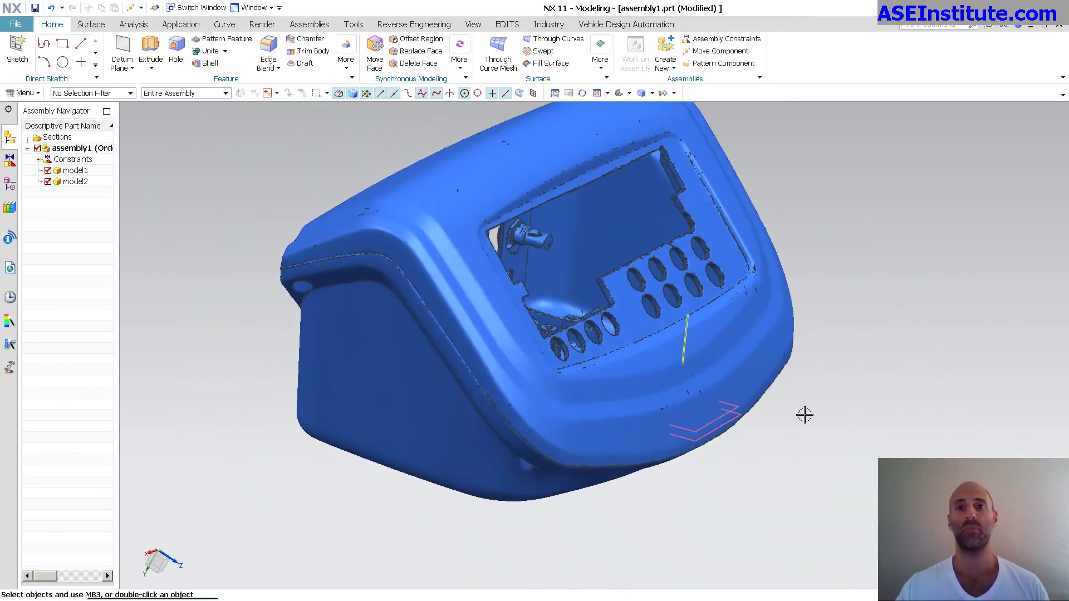